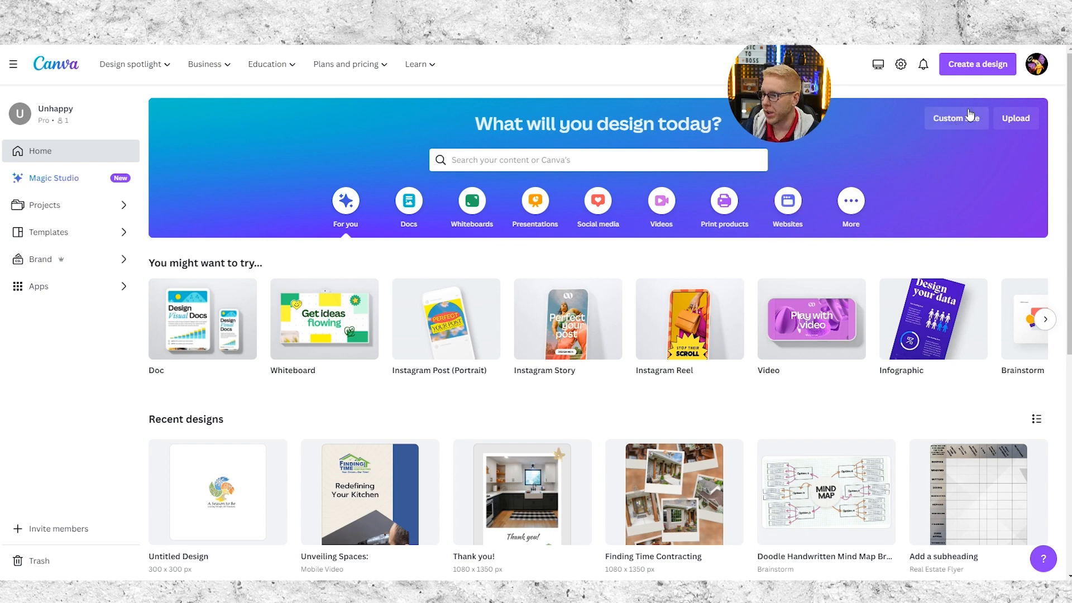
# Create a new blank custom-size design of 2000 × 2000 px
pyautogui.click(969, 119)
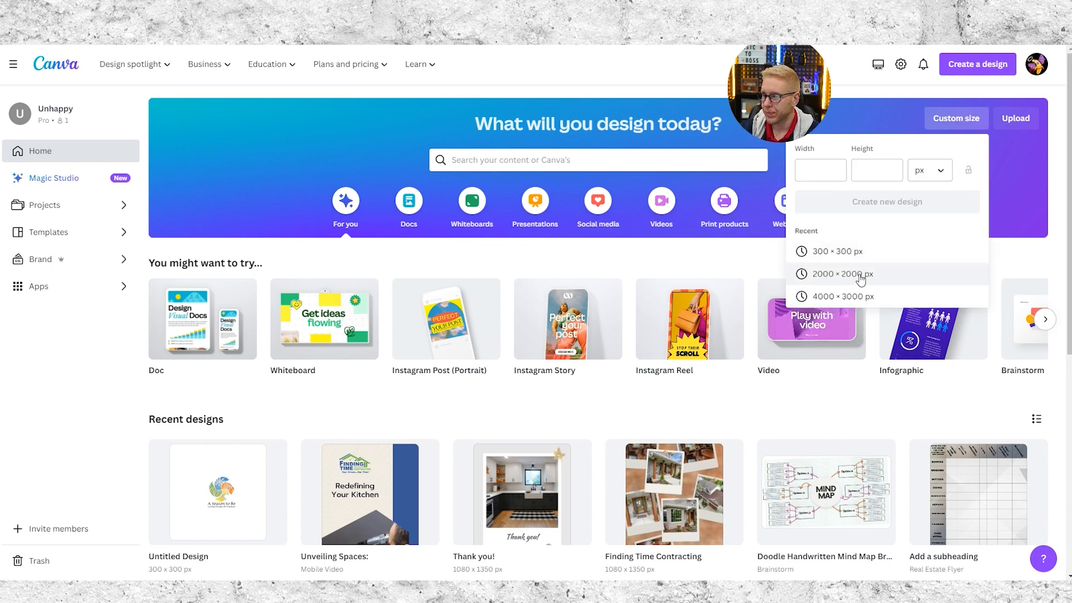
pyautogui.click(861, 276)
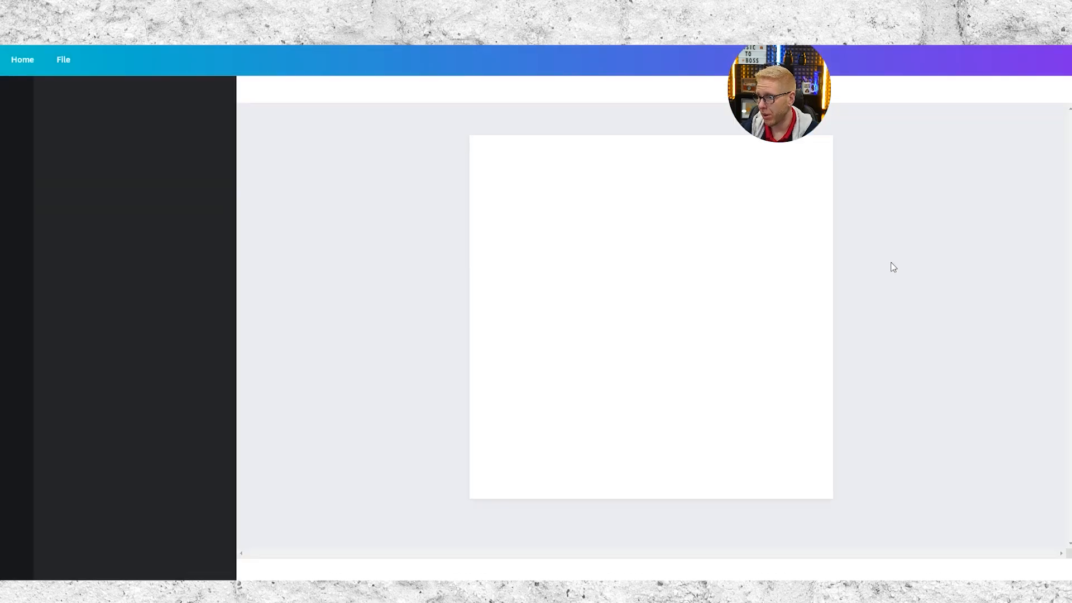
pyautogui.moveTo(778, 106); pyautogui.dragTo(986, 185)
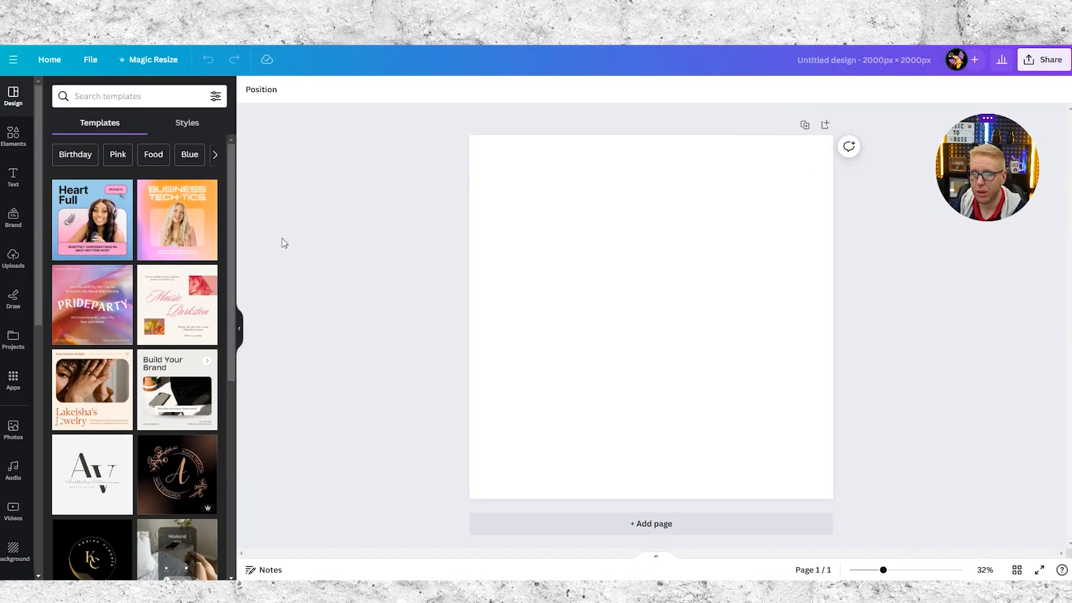
# Add the Finding Time Contracting logo from the uploaded images to the blank page
pyautogui.click(14, 260)
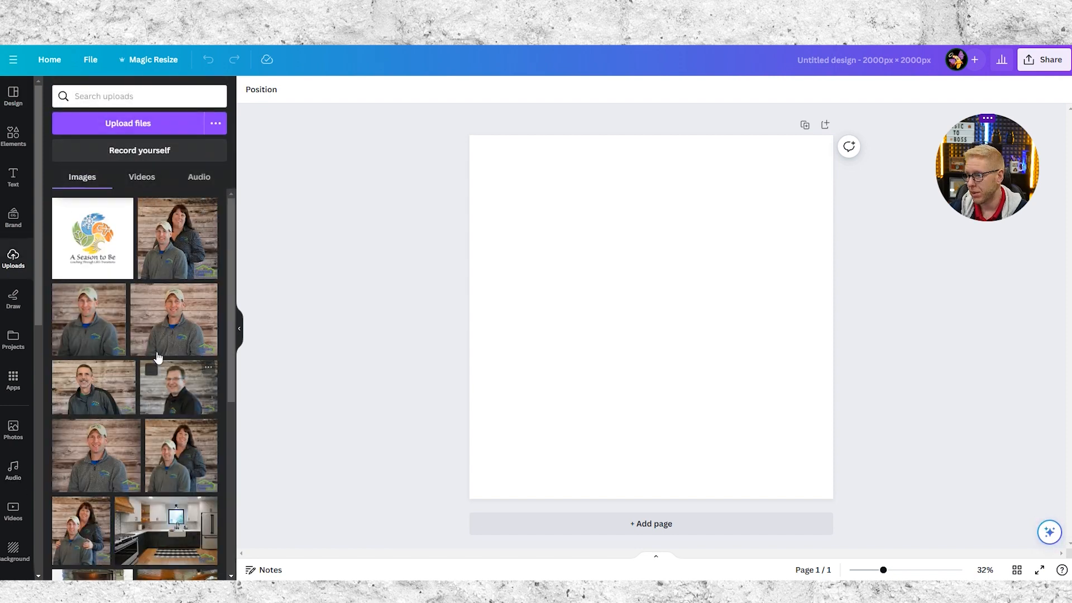
pyautogui.scroll(-5, 123, 379)
pyautogui.scroll(-10, 143, 444)
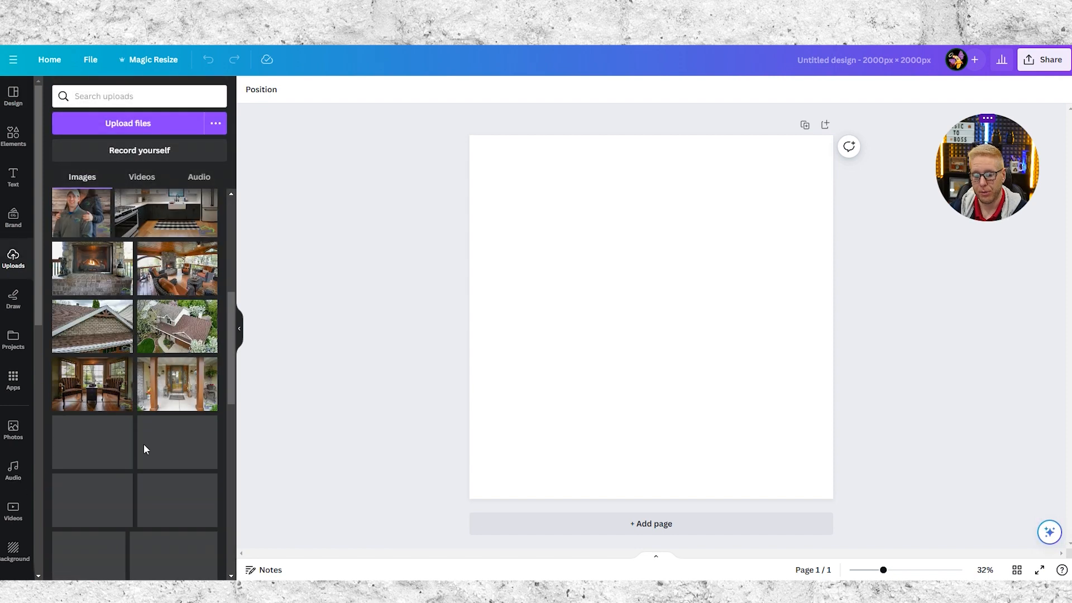
pyautogui.scroll(-5, 165, 299)
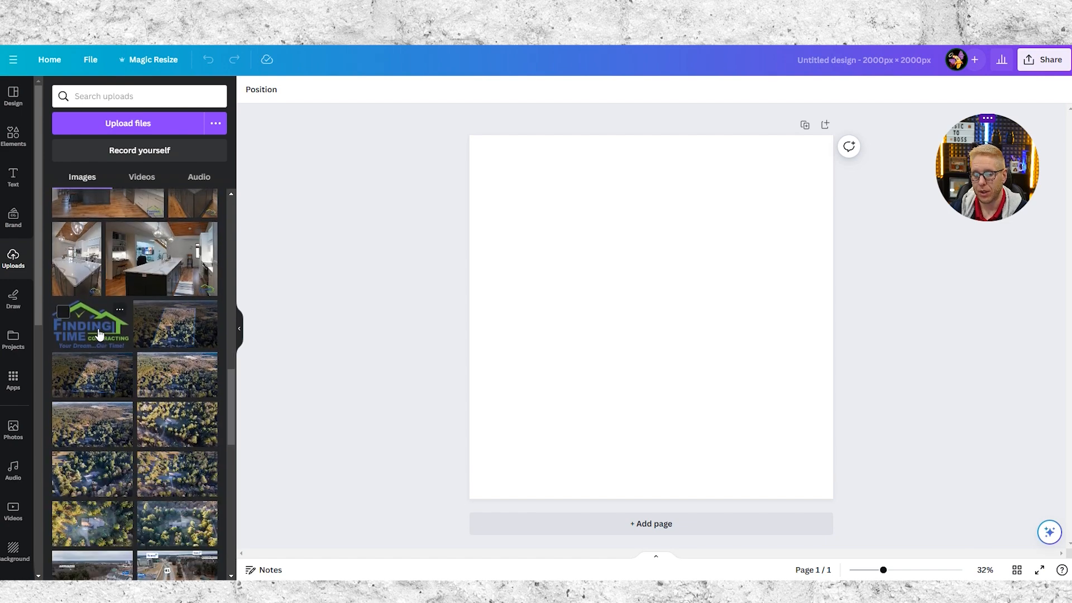
pyautogui.click(99, 331)
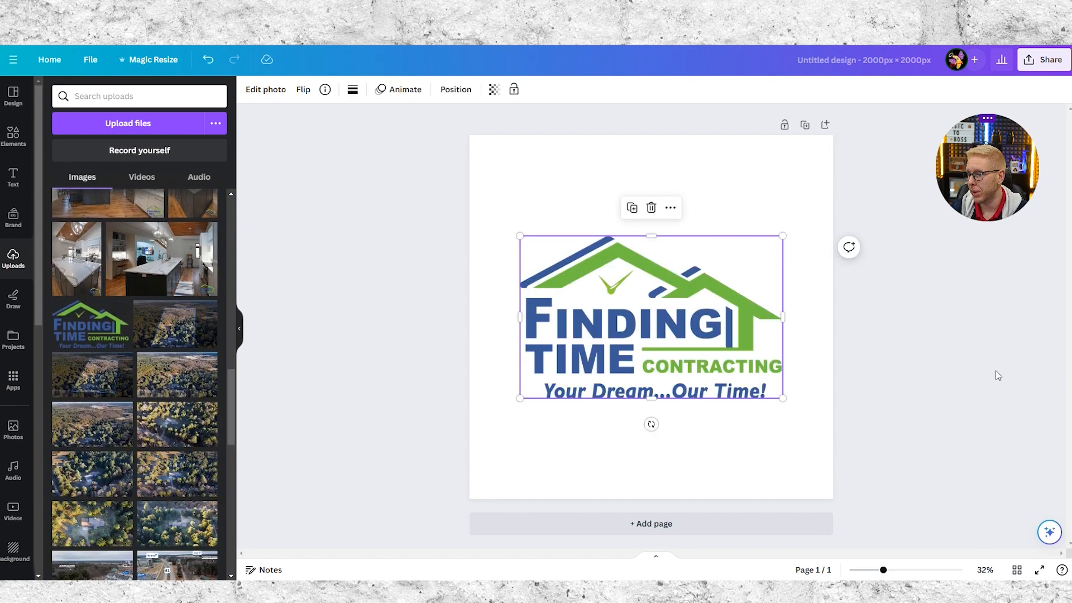
# Move the logo slightly higher on the page and keep it selected
pyautogui.moveTo(686, 286); pyautogui.dragTo(654, 262)
pyautogui.click(965, 330)
pyautogui.click(645, 307)
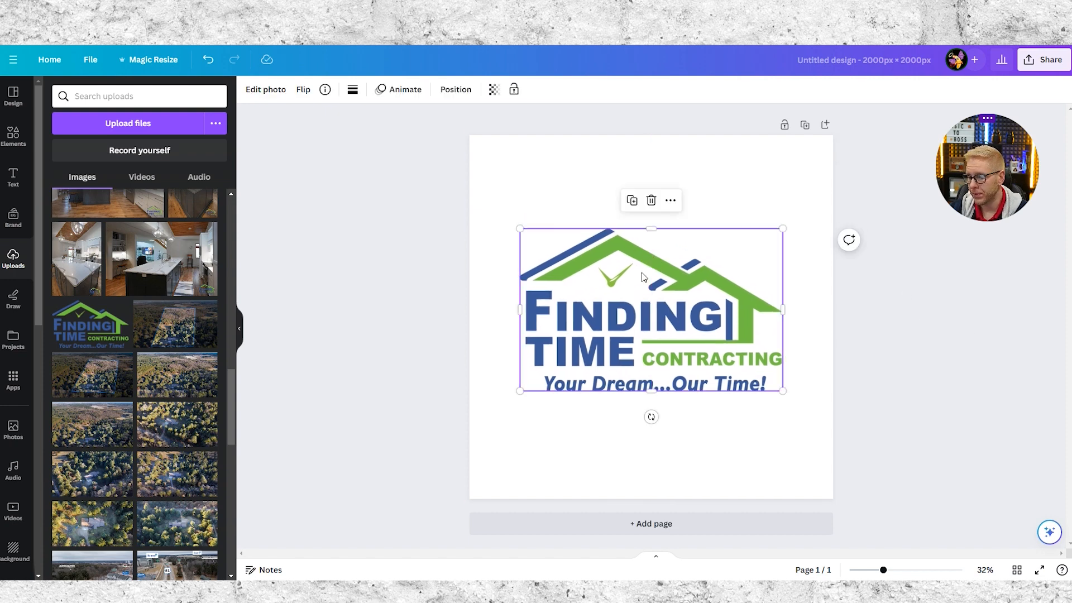
# Find the Mono photo filters for the logo and apply the Noir filter
pyautogui.click(267, 91)
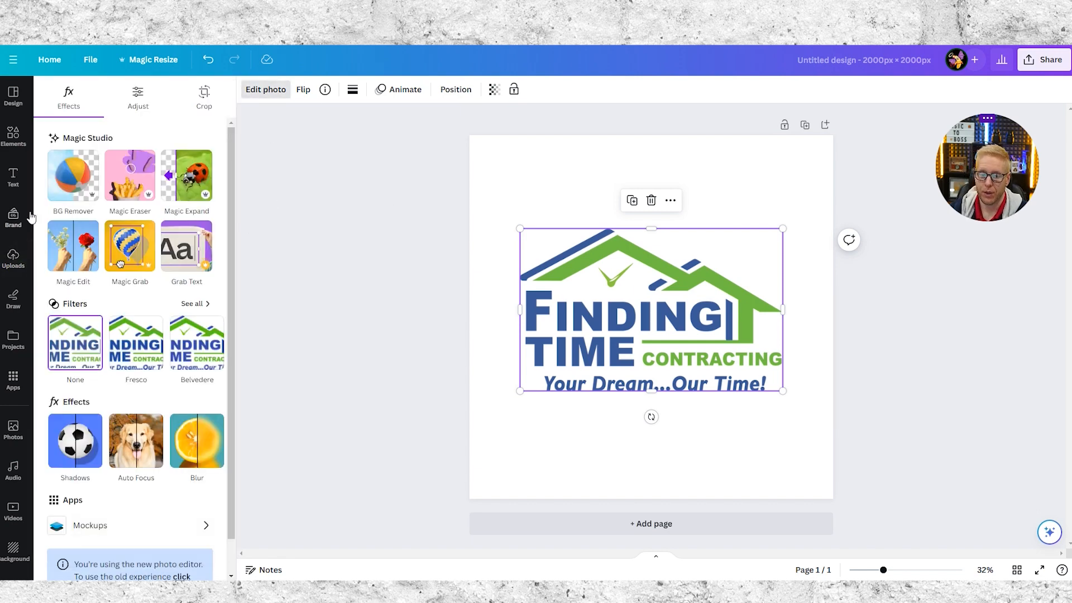
pyautogui.click(192, 304)
pyautogui.scroll(-2, 166, 321)
pyautogui.scroll(-7, 166, 321)
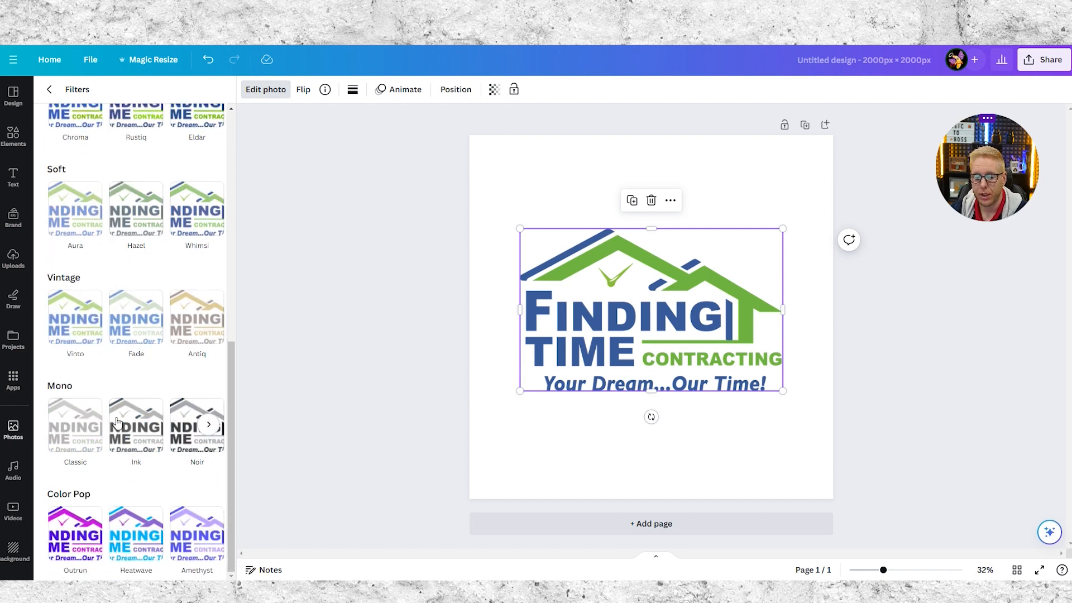
pyautogui.click(208, 425)
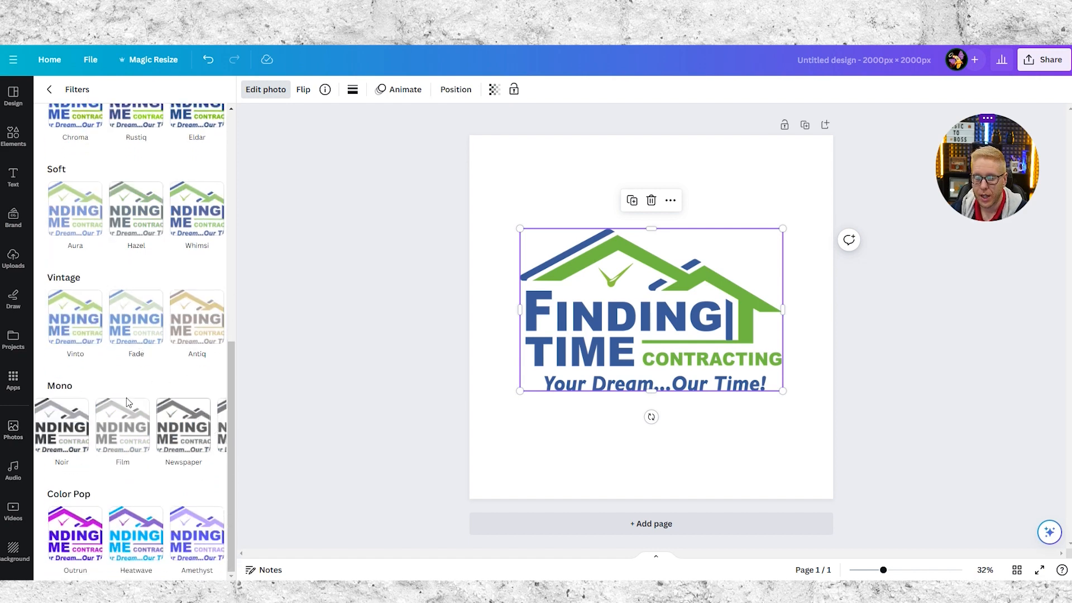
pyautogui.click(61, 424)
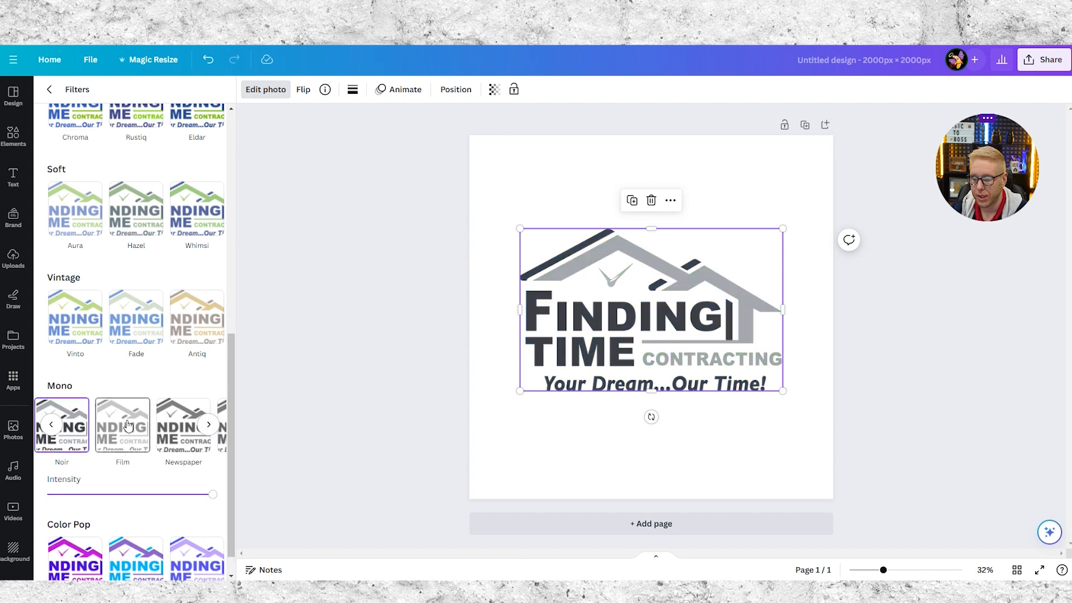
# Try the Film, Newspaper and Slate filters from the Mono group on the logo
pyautogui.click(127, 425)
pyautogui.click(205, 432)
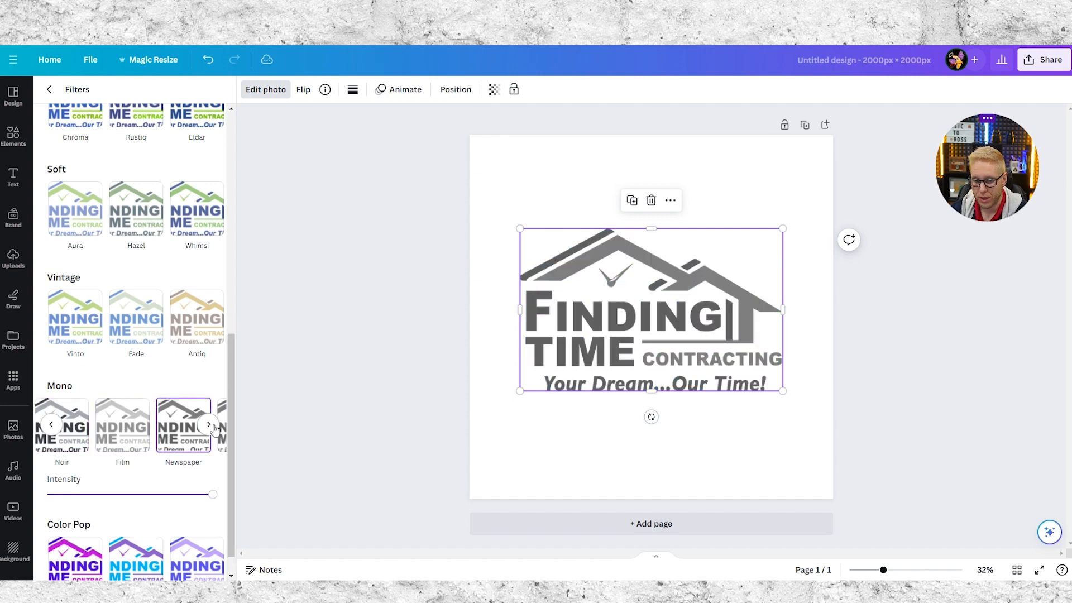
pyautogui.click(209, 424)
pyautogui.click(176, 441)
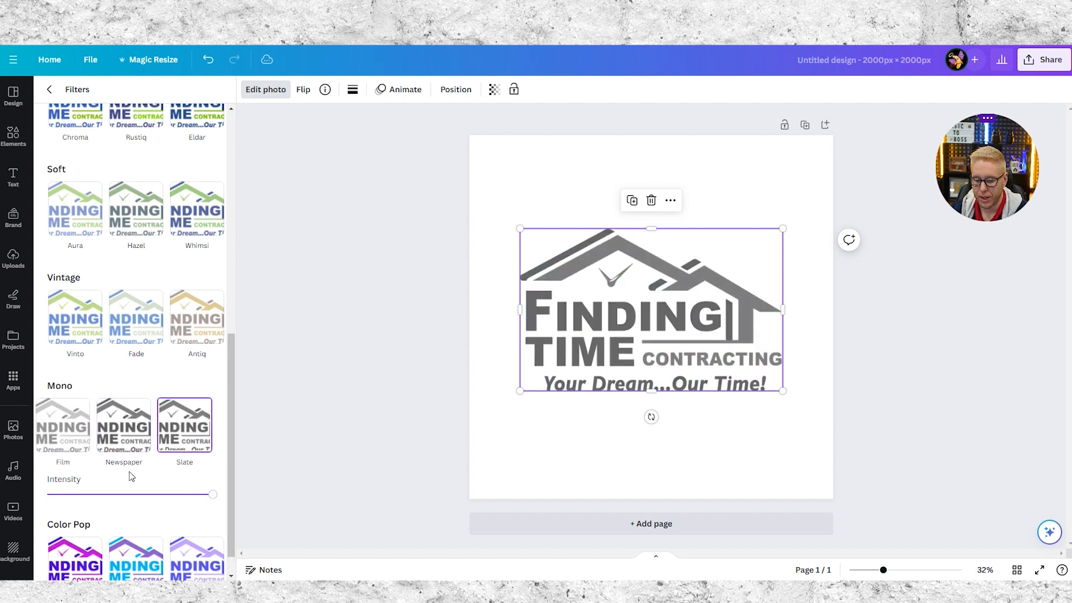
pyautogui.click(81, 441)
pyautogui.click(104, 454)
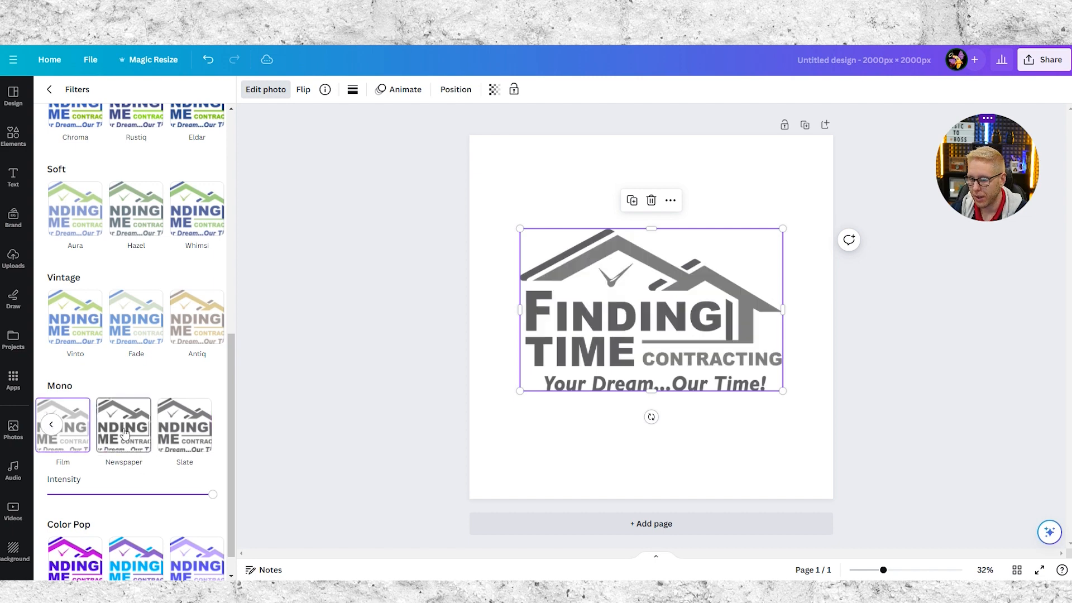
# Compare the Ink and Classic Mono filters on the logo, ending with Ink
pyautogui.click(54, 427)
pyautogui.click(153, 442)
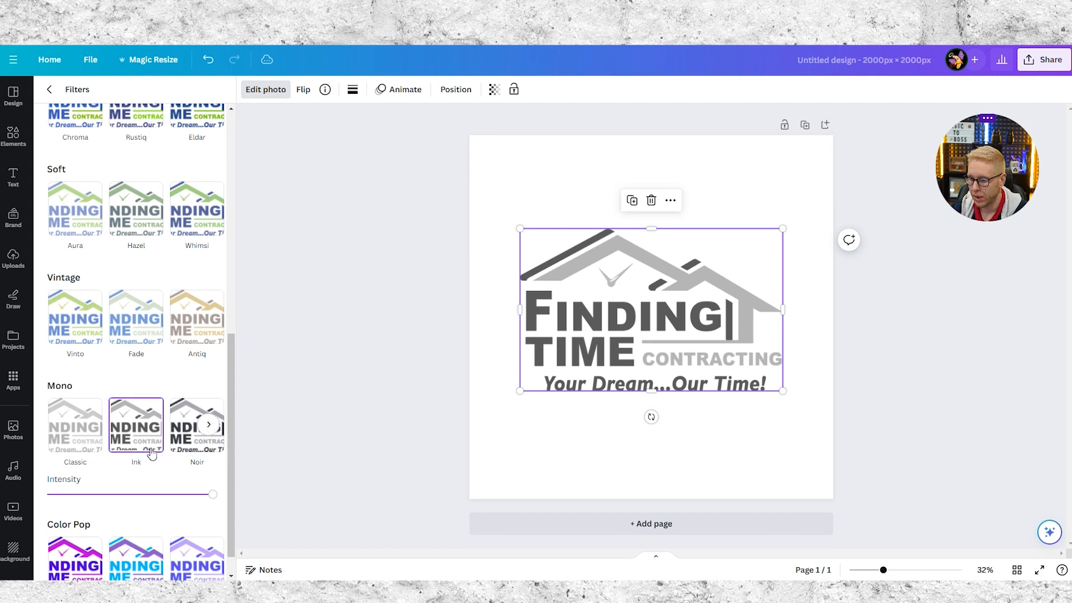
pyautogui.click(65, 447)
pyautogui.click(138, 428)
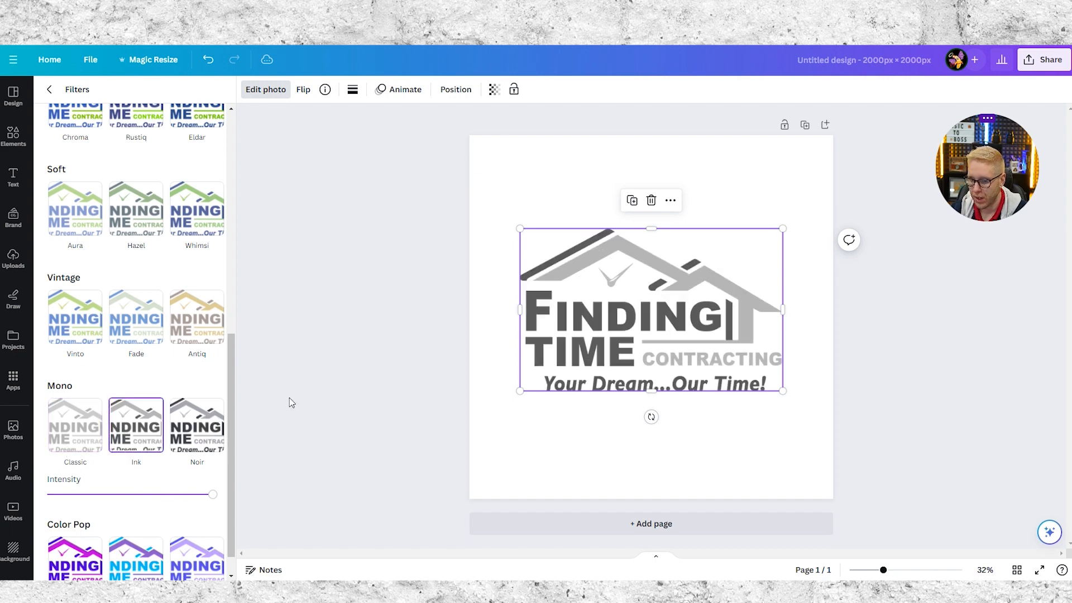
# Try the Outrun, Heatwave and Amethyst filters from the Color Pop group on the logo
pyautogui.scroll(-1, 139, 428)
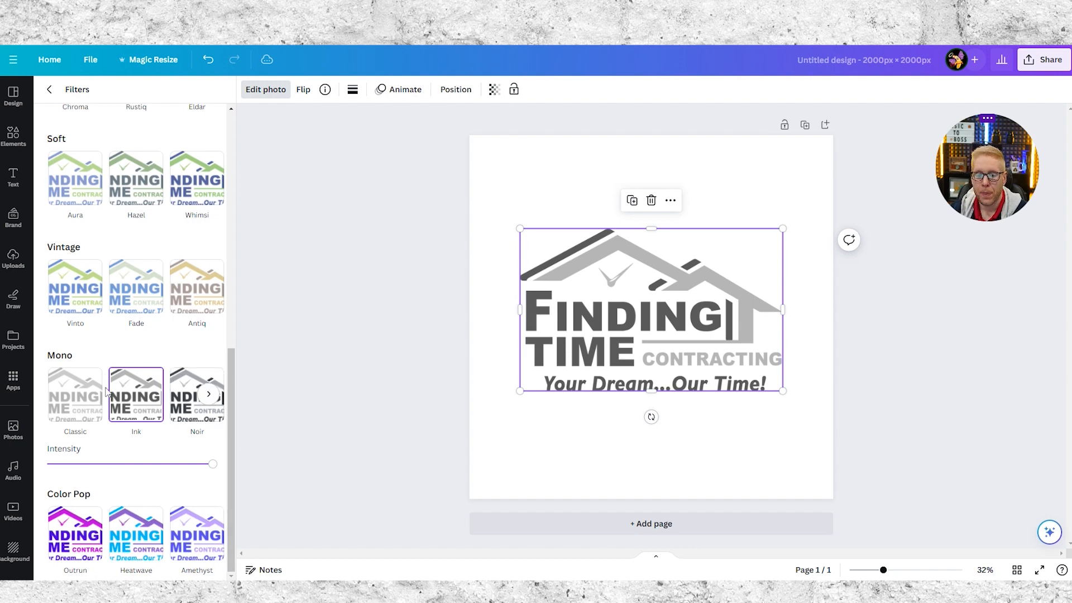
pyautogui.click(85, 516)
pyautogui.click(158, 519)
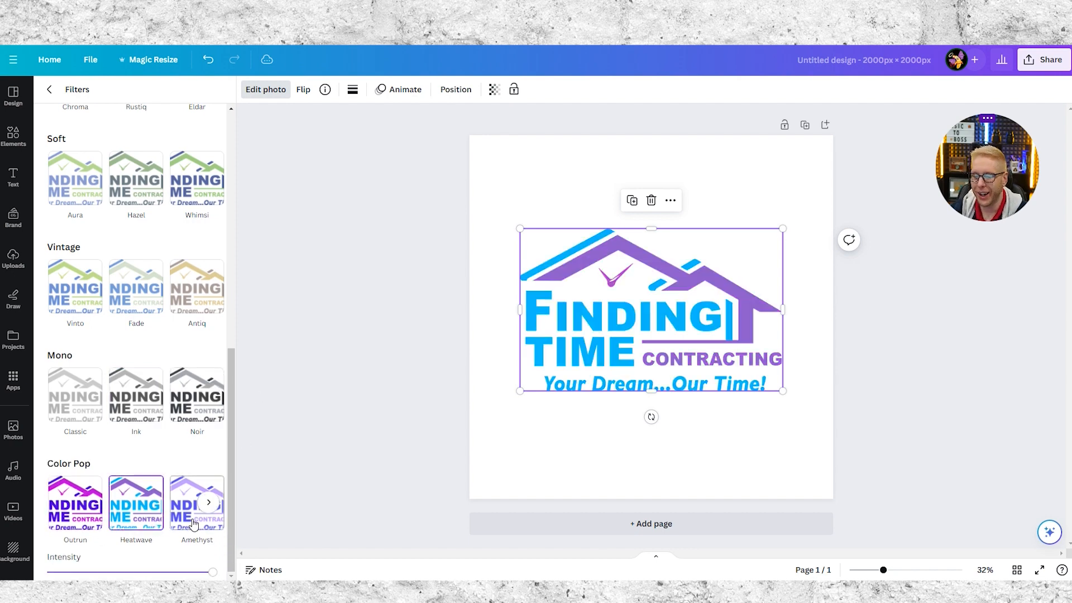
pyautogui.click(189, 517)
# Compare the Classic, Ink and Noir Mono filters on the logo, leave Noir applied and finish photo editing
pyautogui.click(79, 400)
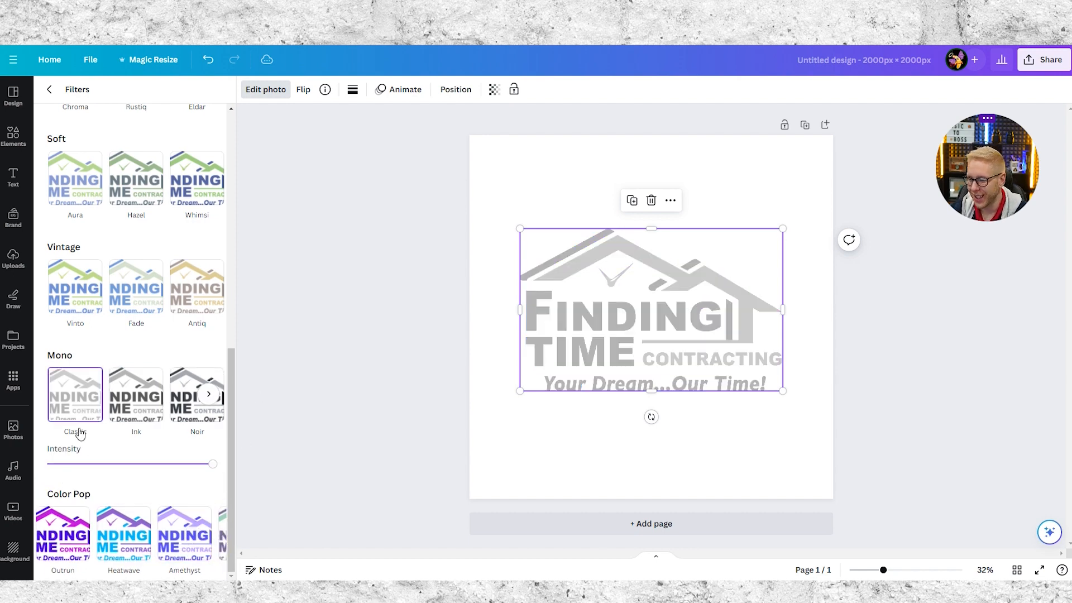
pyautogui.click(136, 396)
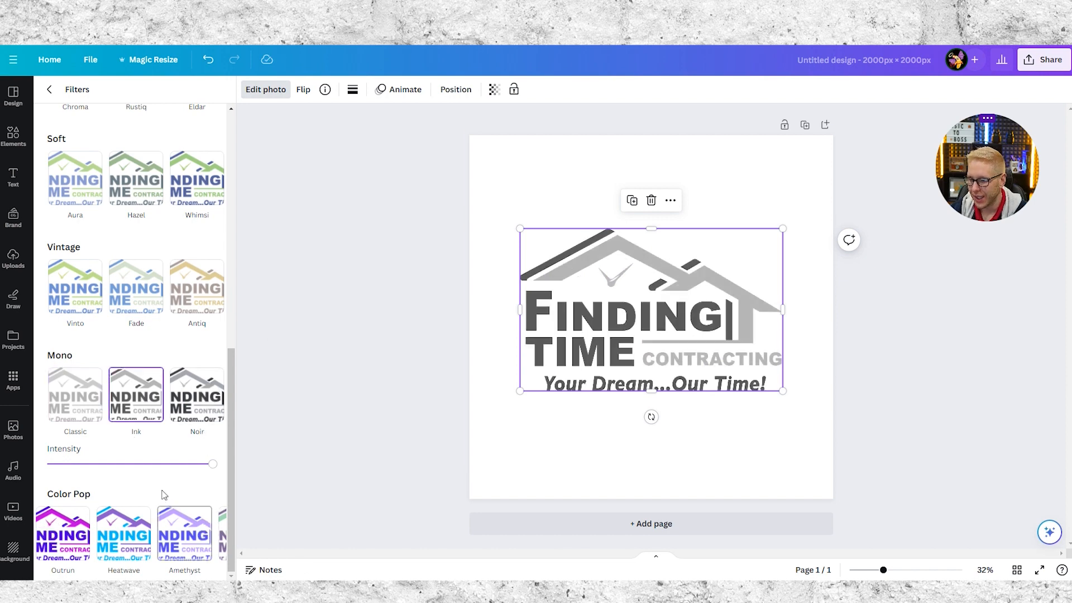
pyautogui.click(184, 403)
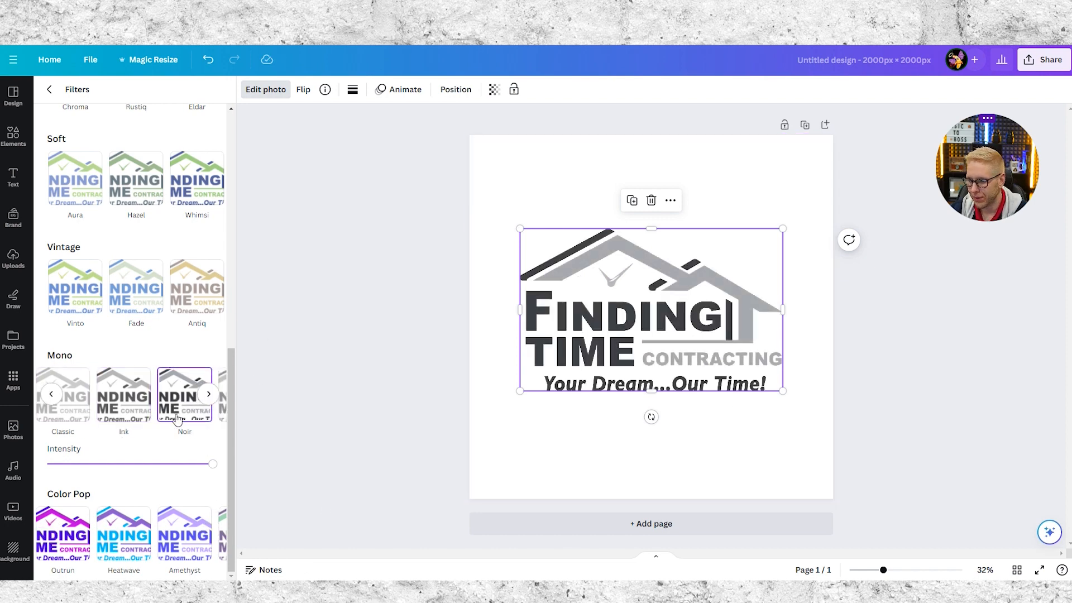
pyautogui.click(128, 405)
pyautogui.click(178, 394)
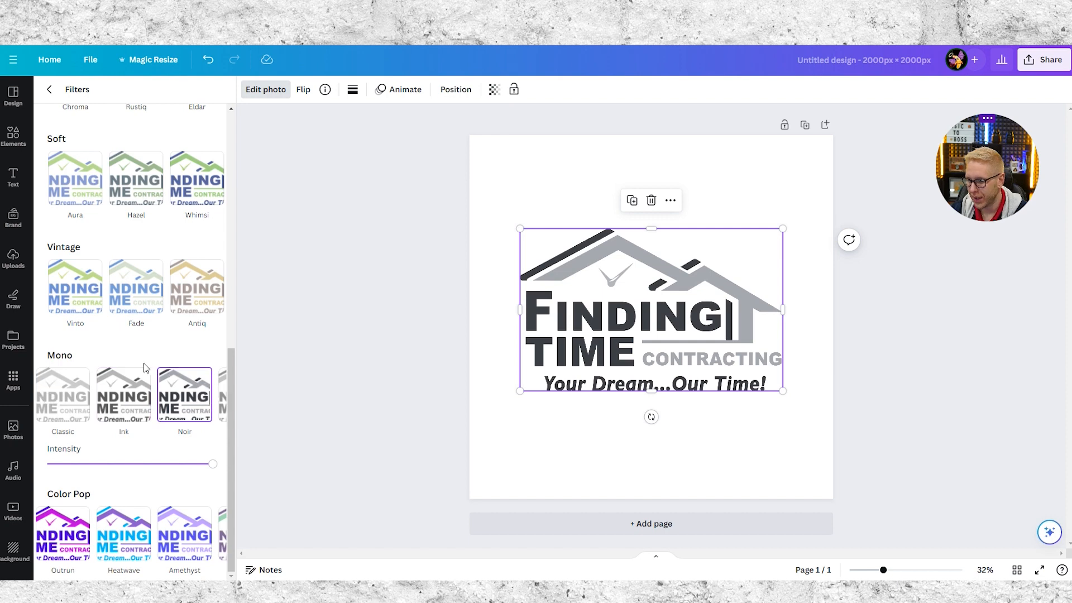
pyautogui.scroll(9, 148, 208)
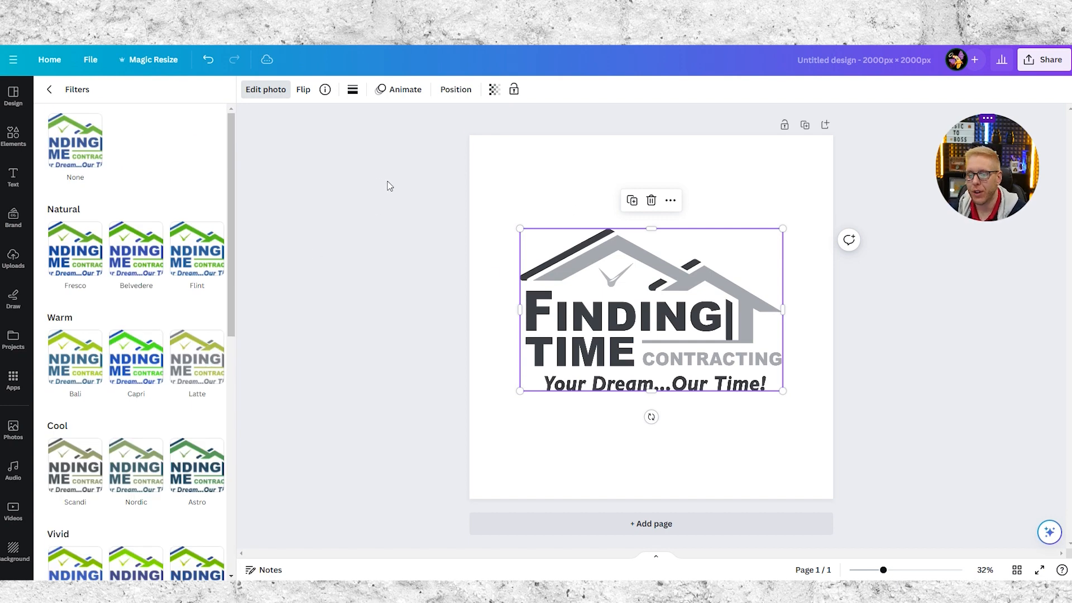
pyautogui.press('Escape')
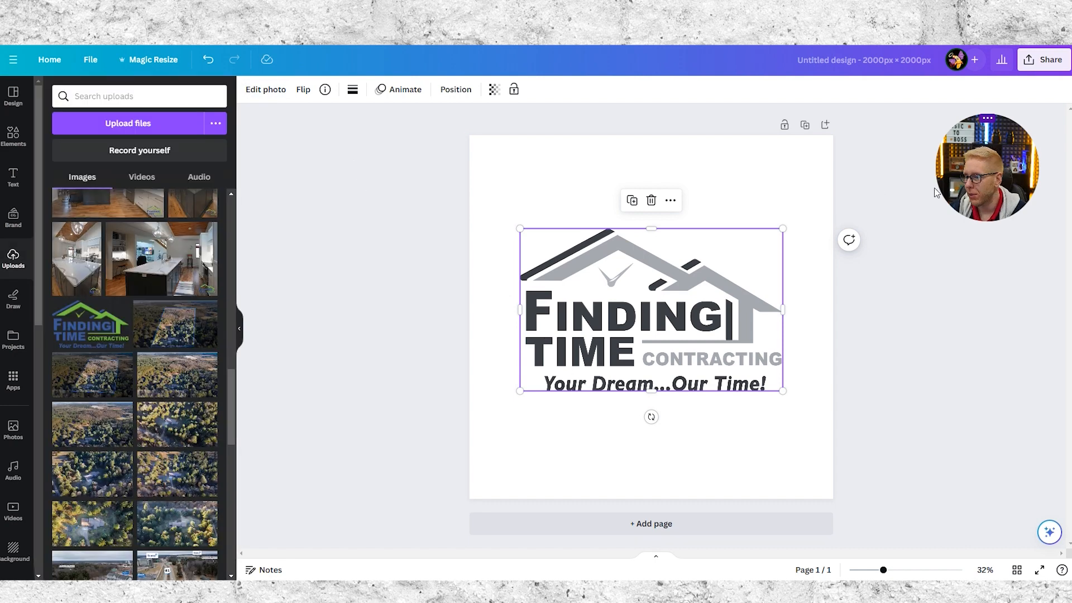
# Examine the file types offered for downloading the design, then leave the download options without exporting
pyautogui.click(1058, 62)
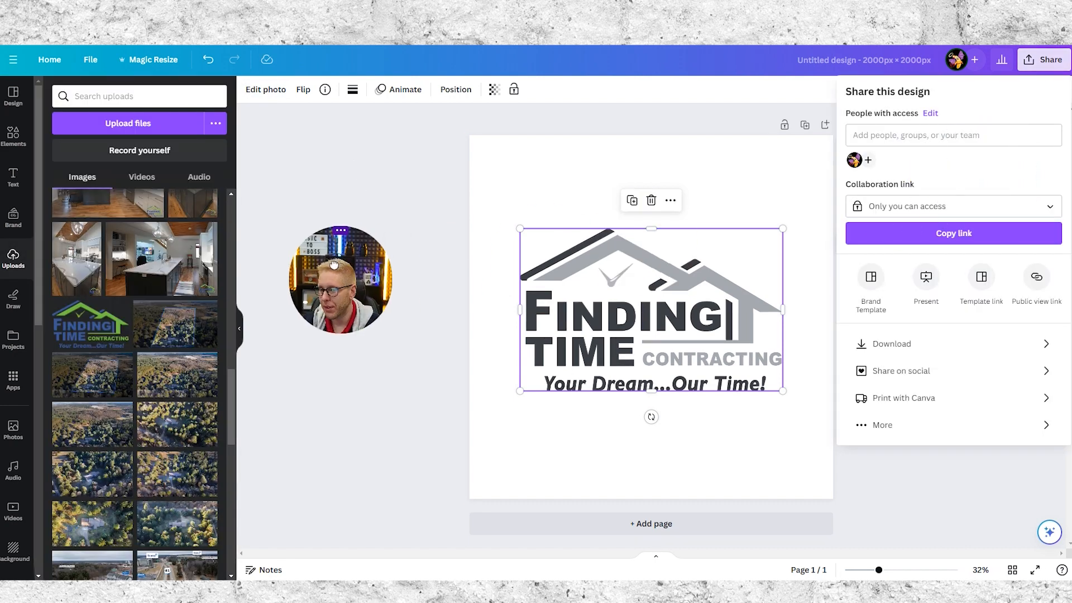
pyautogui.click(881, 350)
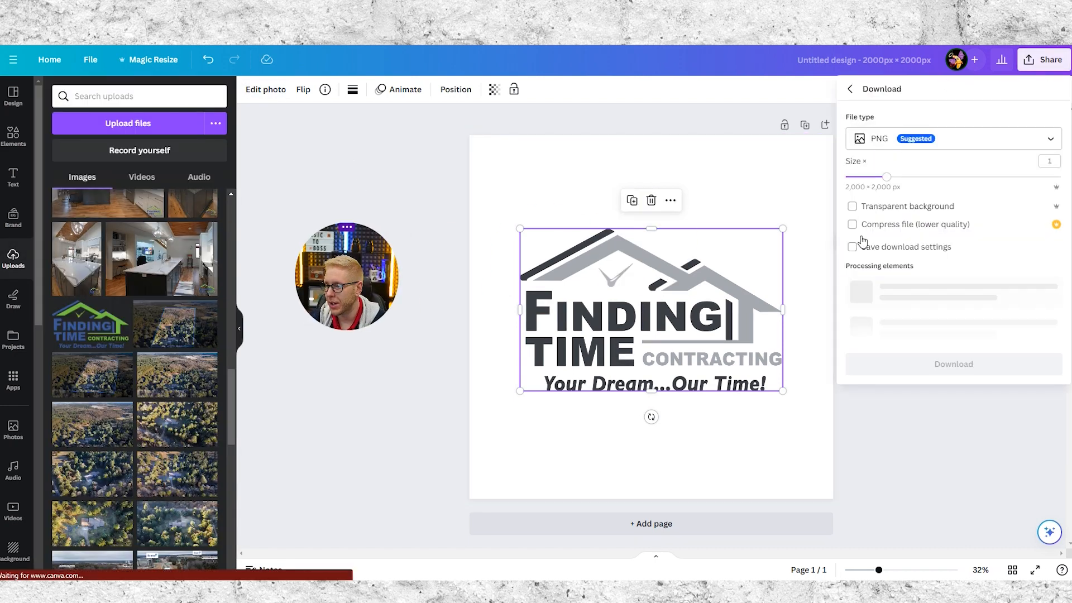
pyautogui.click(1012, 148)
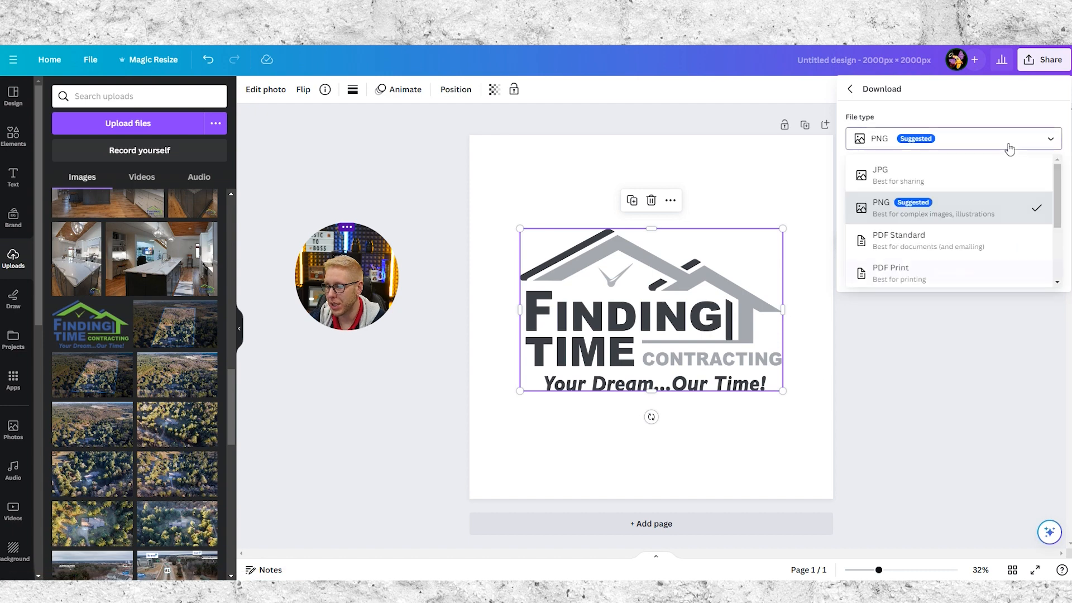
pyautogui.click(1010, 149)
pyautogui.click(913, 322)
pyautogui.moveTo(343, 271); pyautogui.dragTo(900, 214)
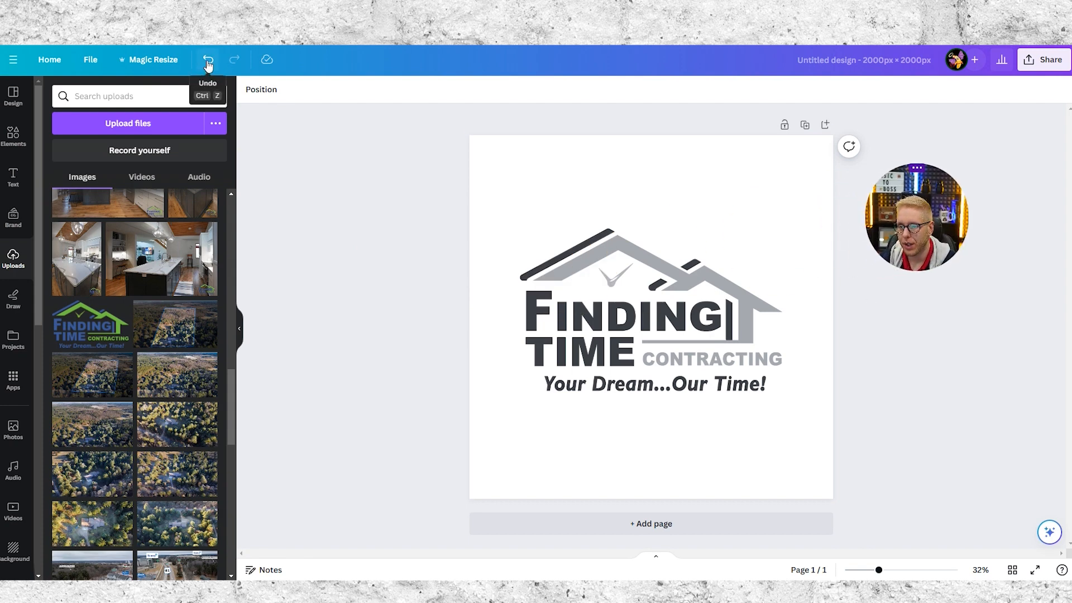
# Undo the filter changes applied to the logo
pyautogui.click(208, 60)
pyautogui.click(207, 60)
pyautogui.click(208, 61)
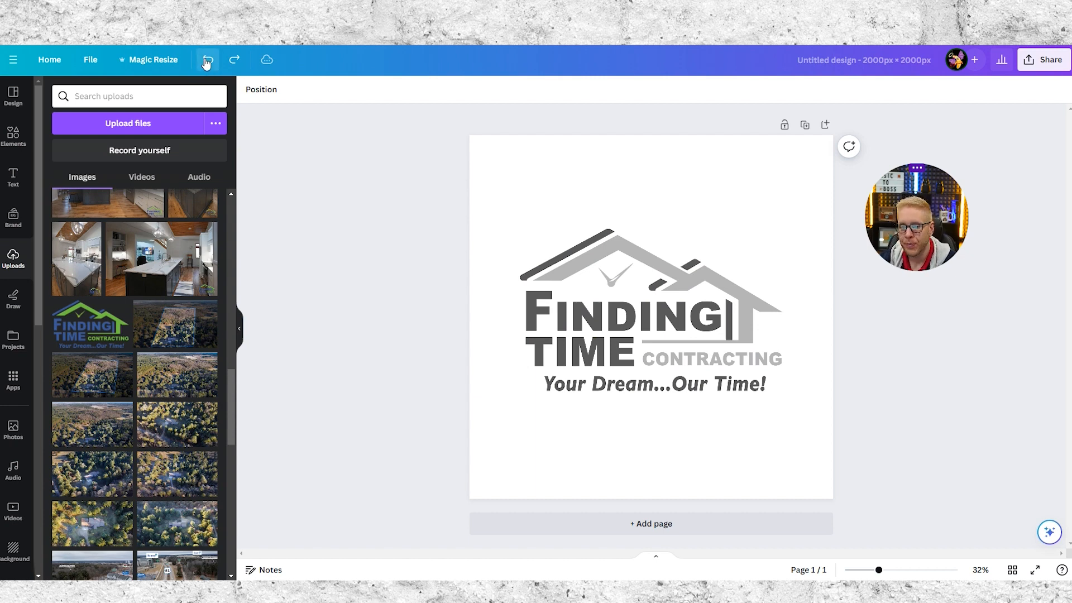
pyautogui.click(207, 61)
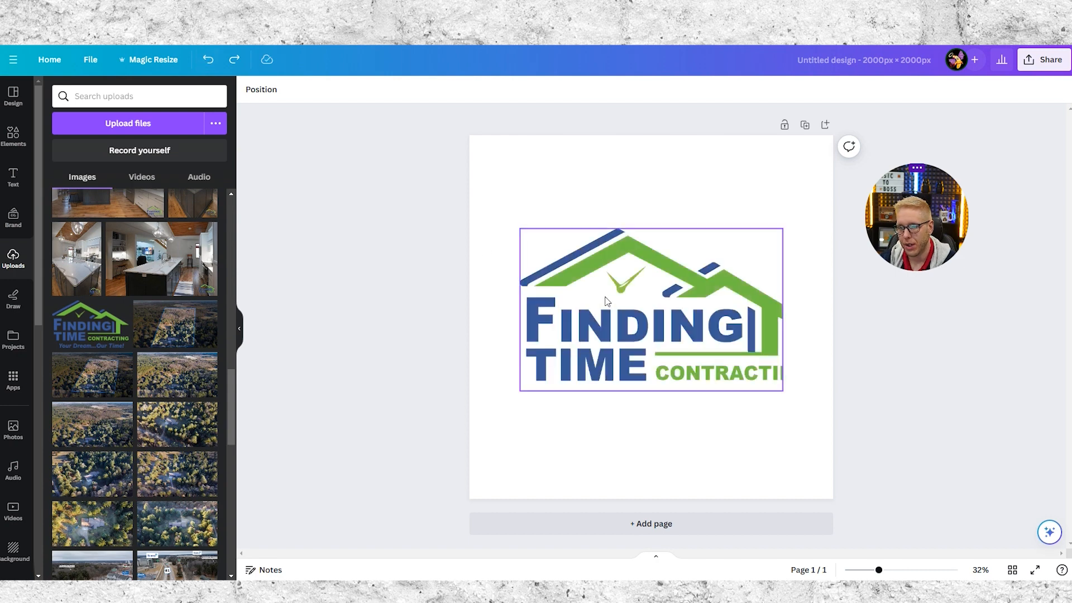
# Try shifting the logo toward the page's left side, undo the shift and select the logo again
pyautogui.click(678, 340)
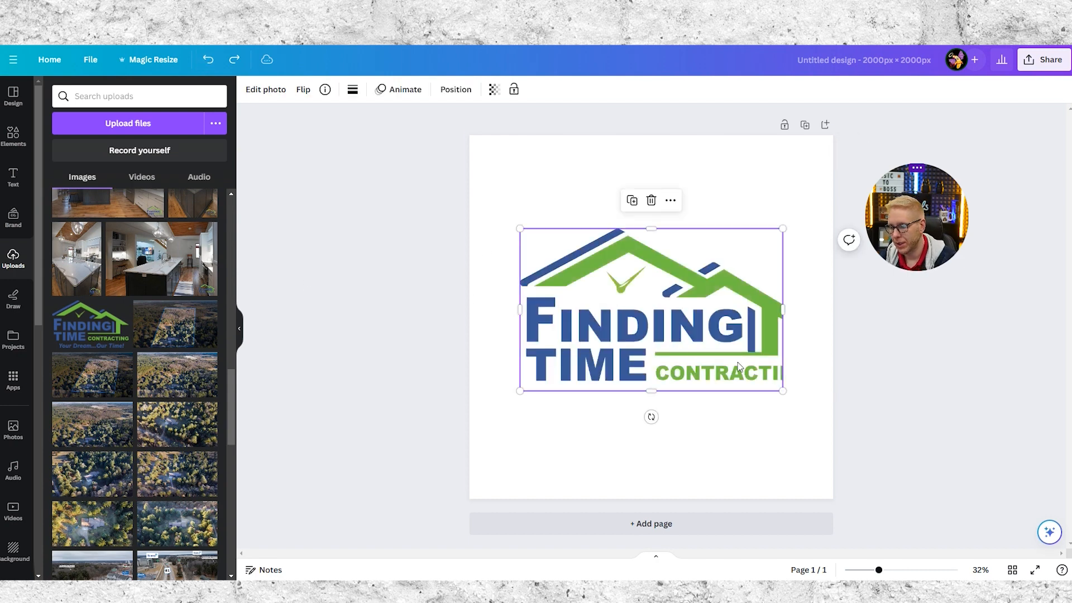
pyautogui.moveTo(661, 300); pyautogui.dragTo(626, 304)
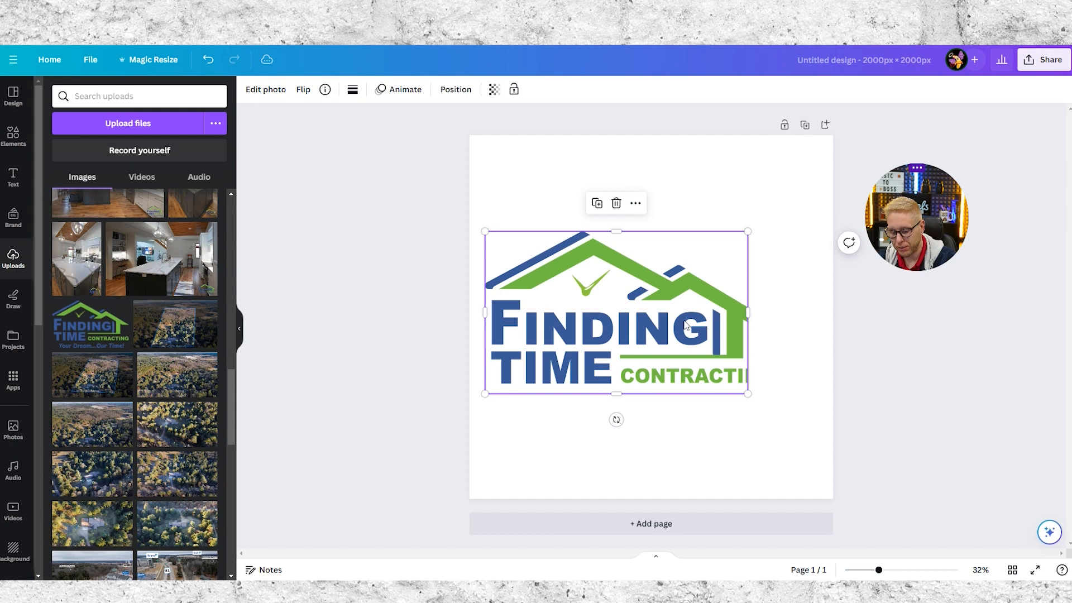
pyautogui.click(209, 60)
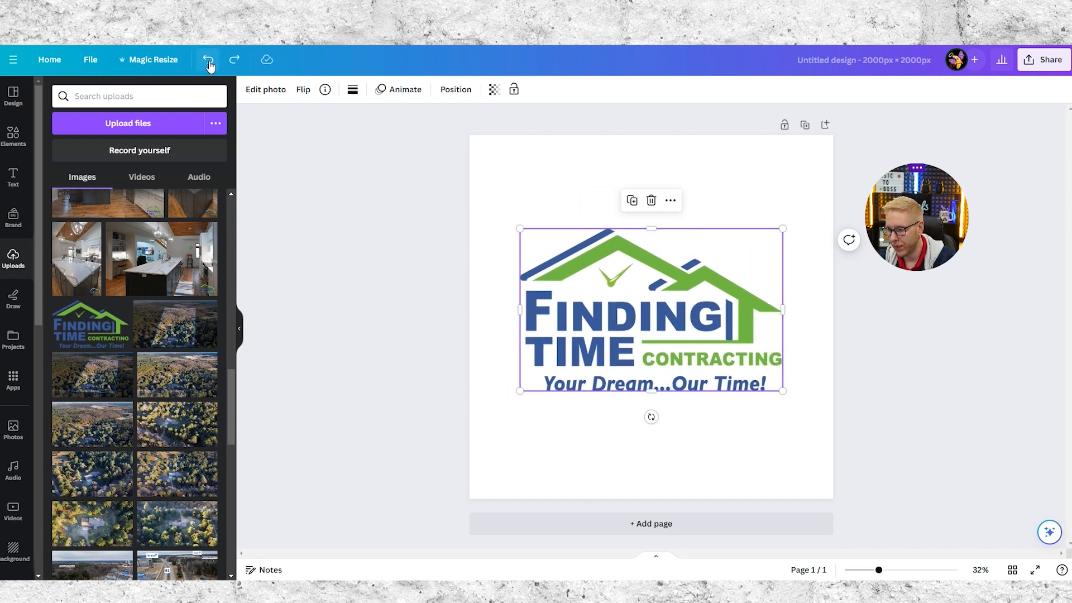
pyautogui.click(1023, 433)
pyautogui.click(672, 338)
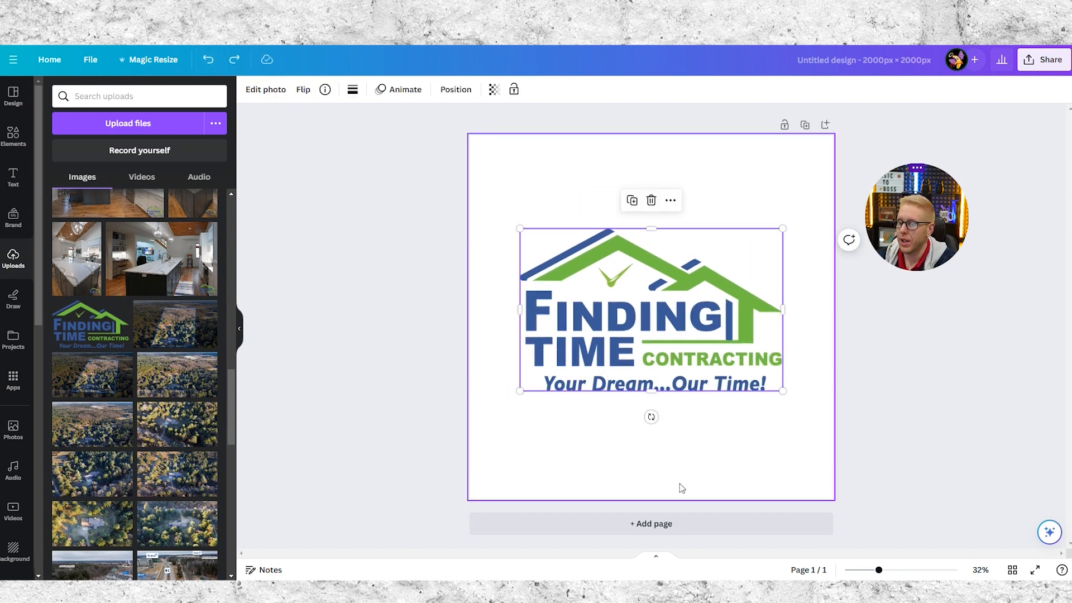
# Apply a Glow shadow effect to the logo
pyautogui.click(257, 91)
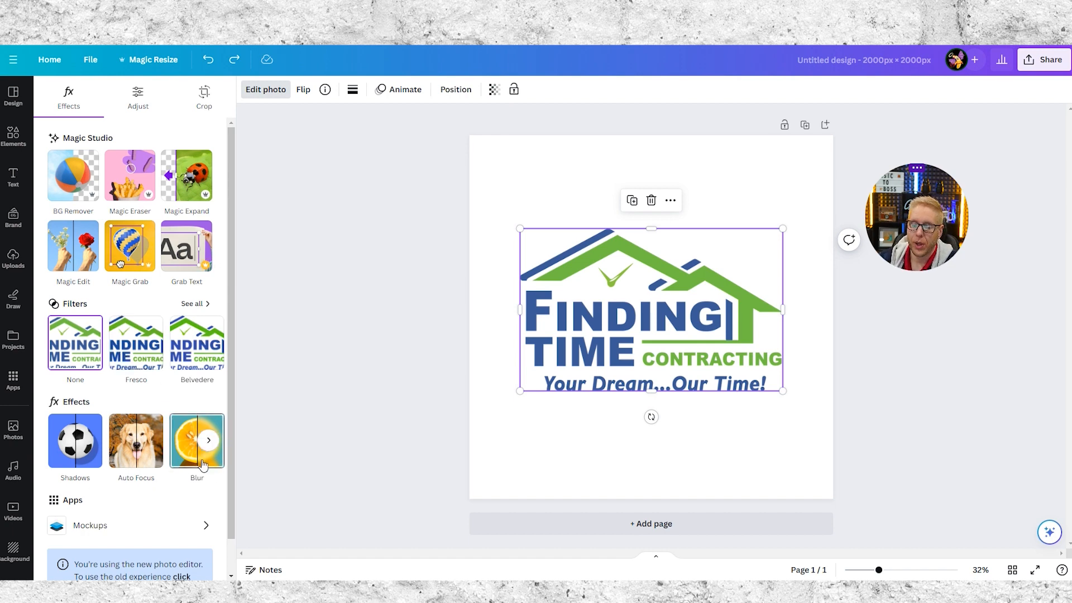
pyautogui.click(208, 442)
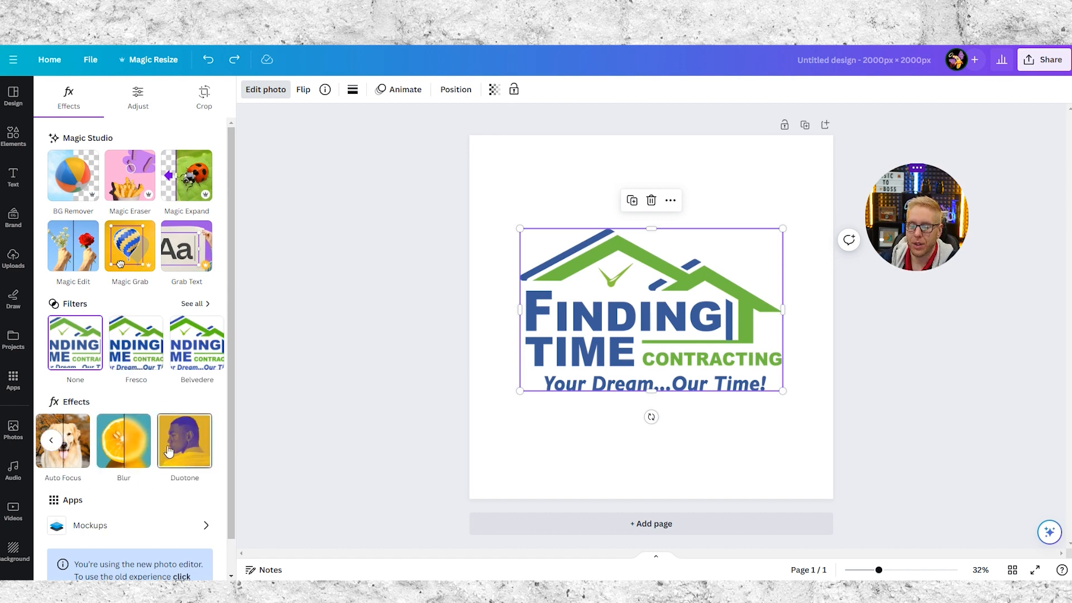
pyautogui.click(50, 443)
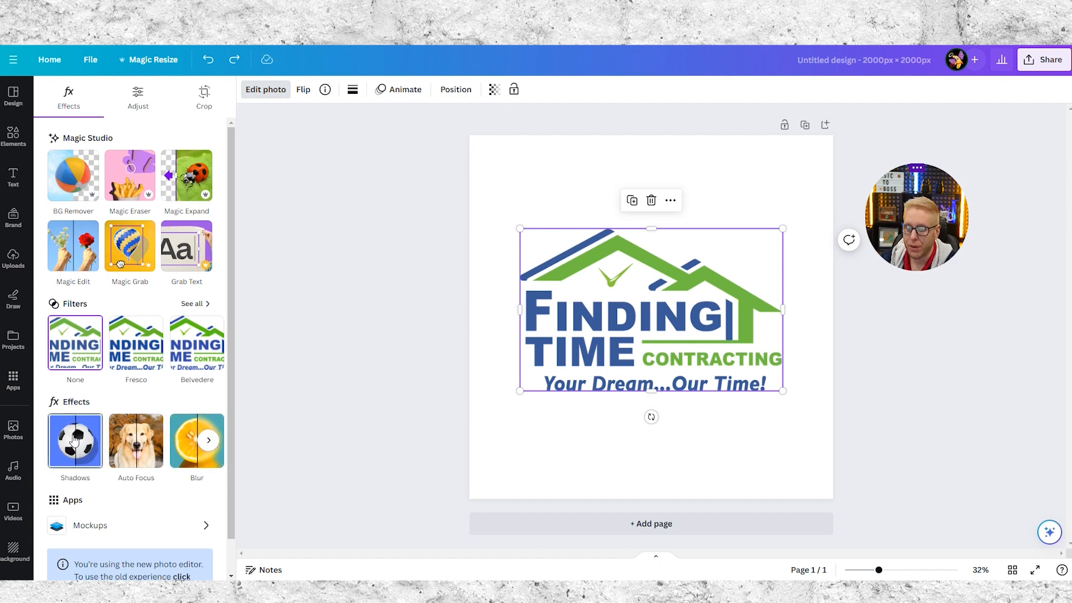
pyautogui.click(75, 437)
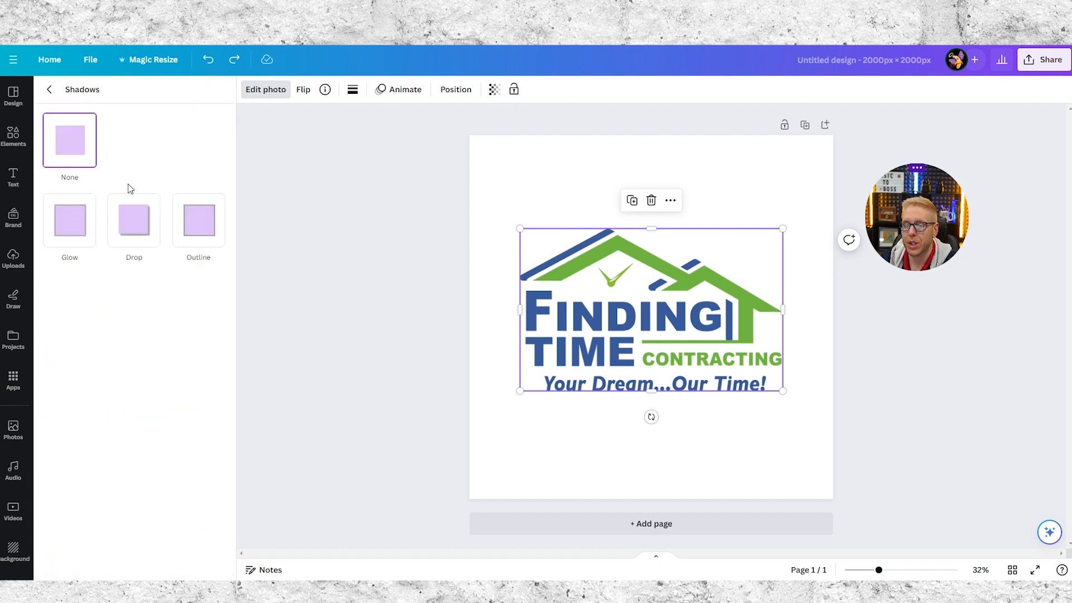
pyautogui.click(65, 225)
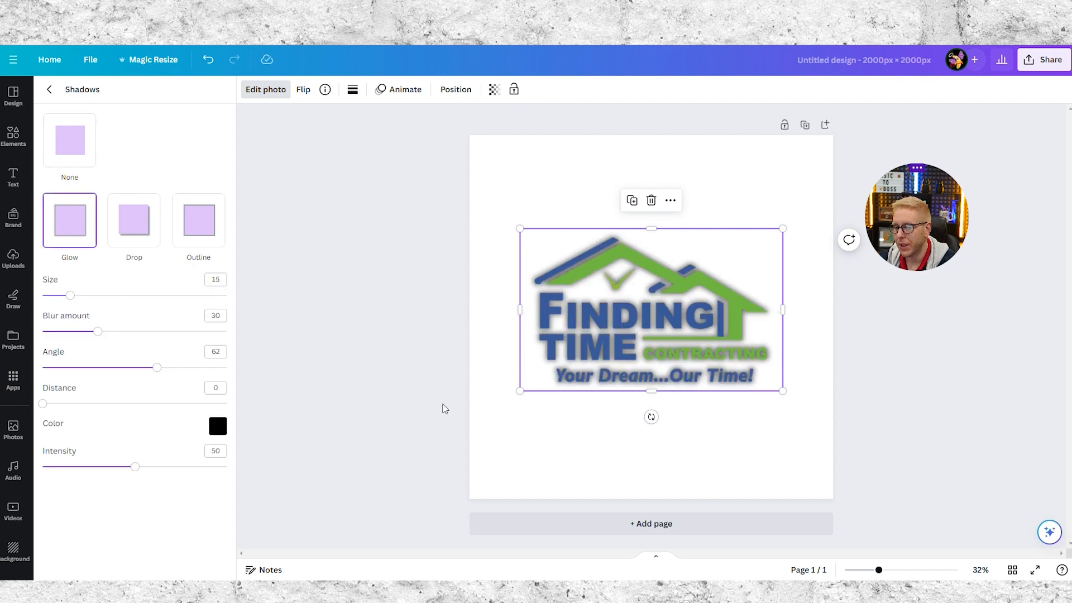
# Try yellow-green #B9CB28, blue #009CFF and pink #FF006B as the glow color around the logo
pyautogui.click(218, 426)
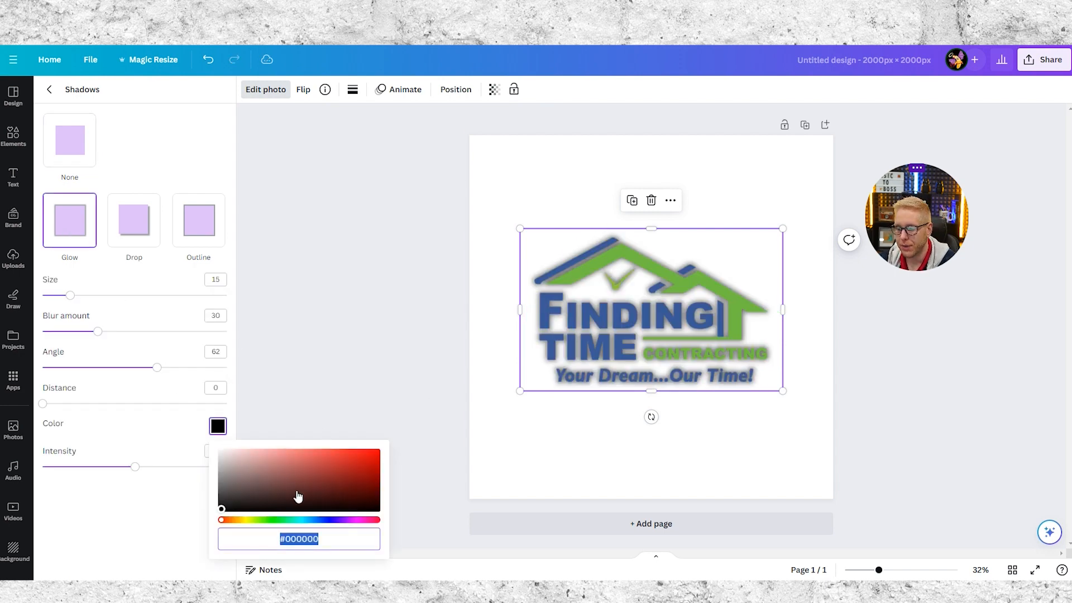
pyautogui.click(303, 521)
pyautogui.click(250, 520)
pyautogui.moveTo(330, 484); pyautogui.dragTo(440, 416)
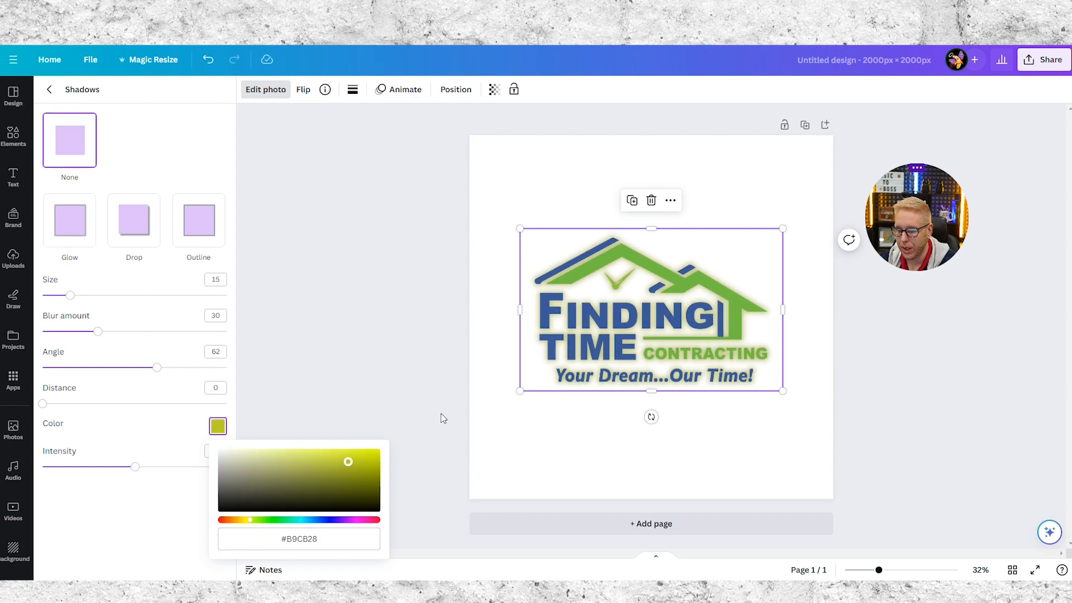
pyautogui.click(311, 521)
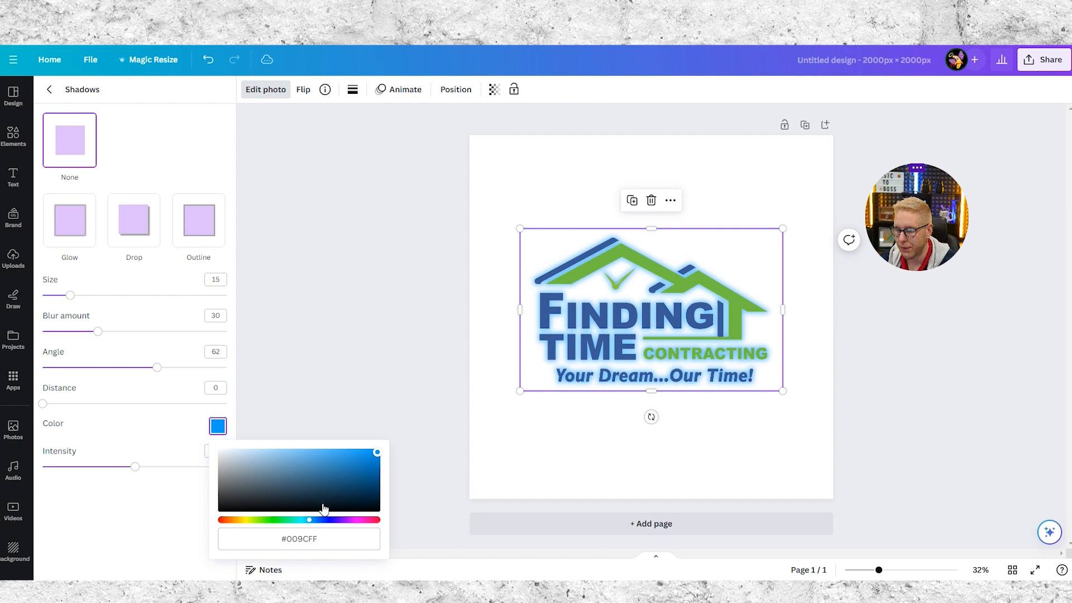
pyautogui.moveTo(352, 521); pyautogui.dragTo(366, 520)
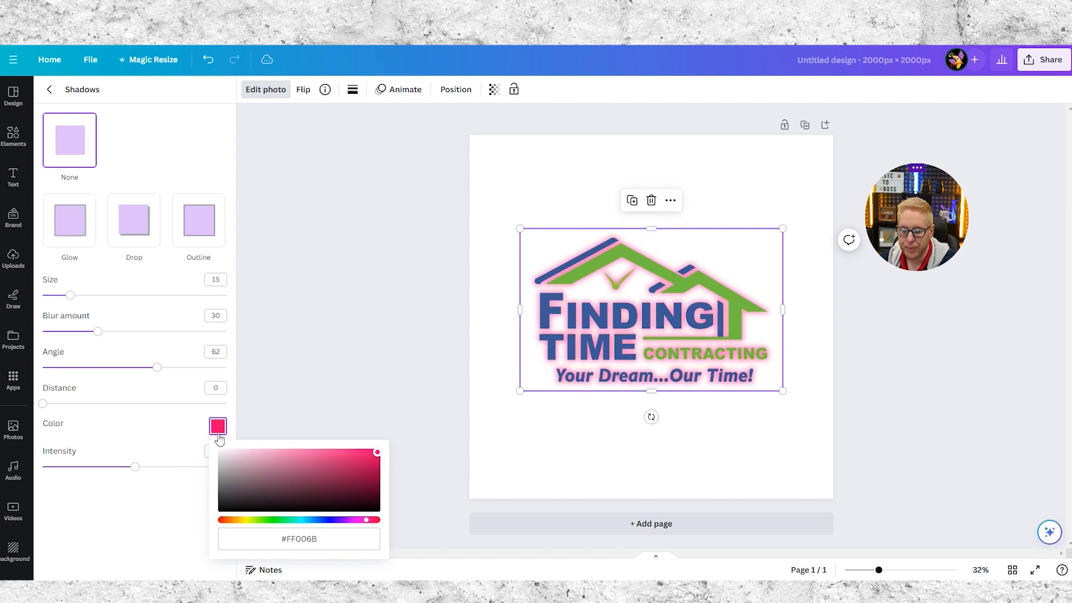
# Change the glow color to neutral grey #BDBDBD and set its intensity to 62
pyautogui.click(241, 471)
pyautogui.click(219, 427)
pyautogui.moveTo(235, 491); pyautogui.dragTo(229, 460)
pyautogui.click(228, 459)
pyautogui.moveTo(228, 457); pyautogui.dragTo(230, 458)
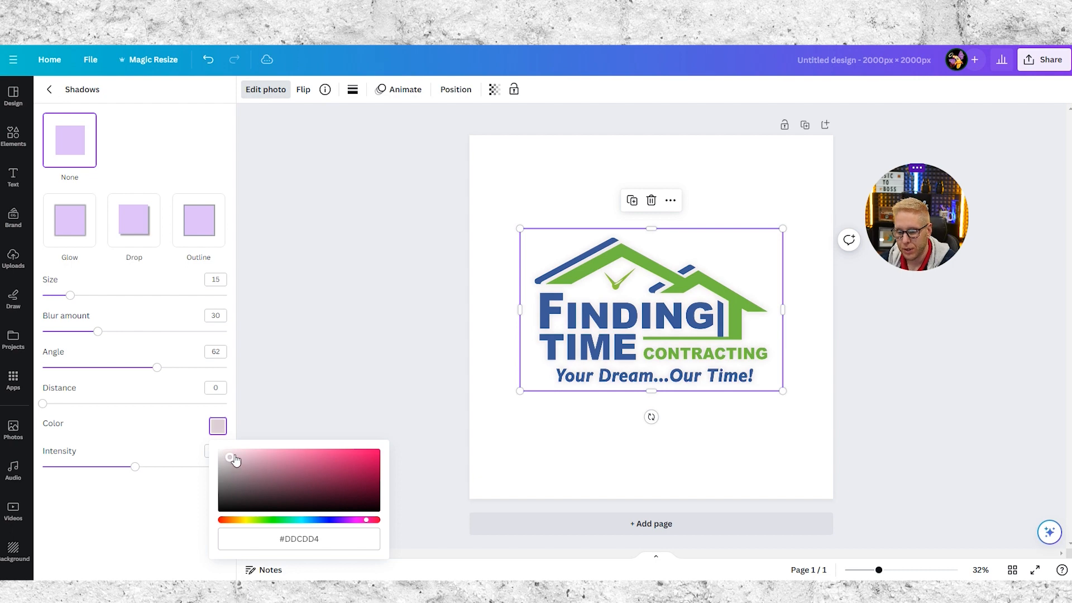
pyautogui.click(226, 463)
pyautogui.click(194, 420)
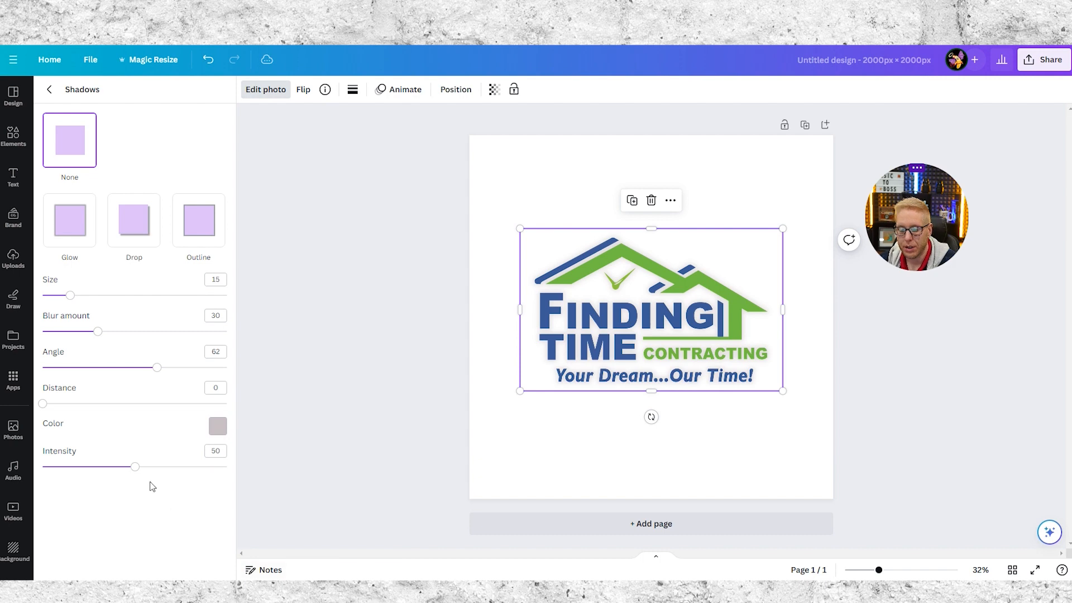
pyautogui.moveTo(139, 471)
pyautogui.mouseDown()
pyautogui.moveTo(229, 467)
pyautogui.moveTo(43, 467)
pyautogui.moveTo(157, 467)
pyautogui.mouseUp()
pyautogui.click(217, 426)
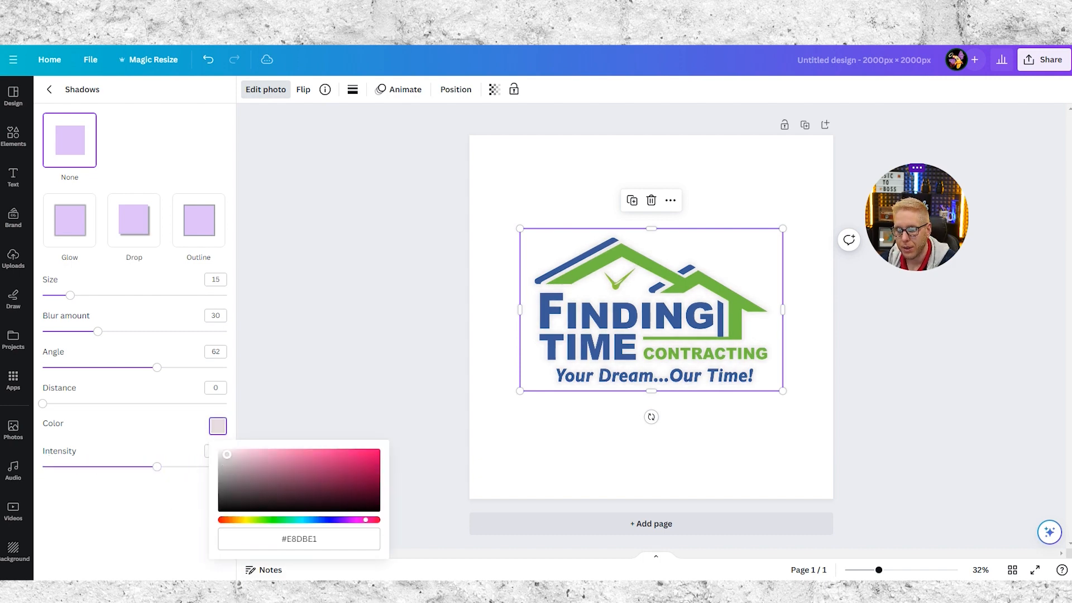
pyautogui.moveTo(221, 453); pyautogui.dragTo(221, 465)
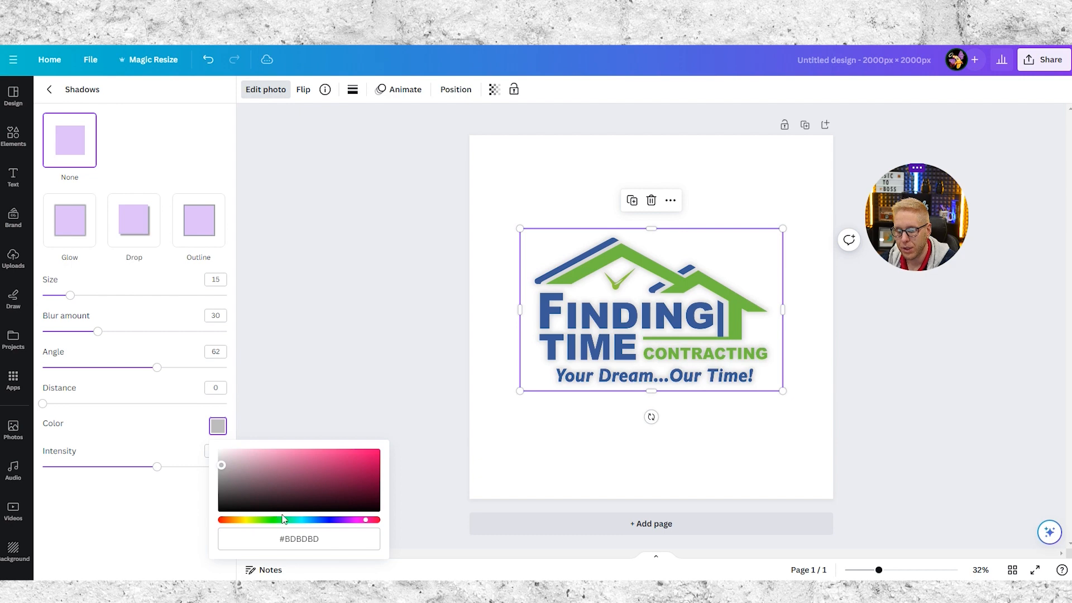
pyautogui.click(137, 441)
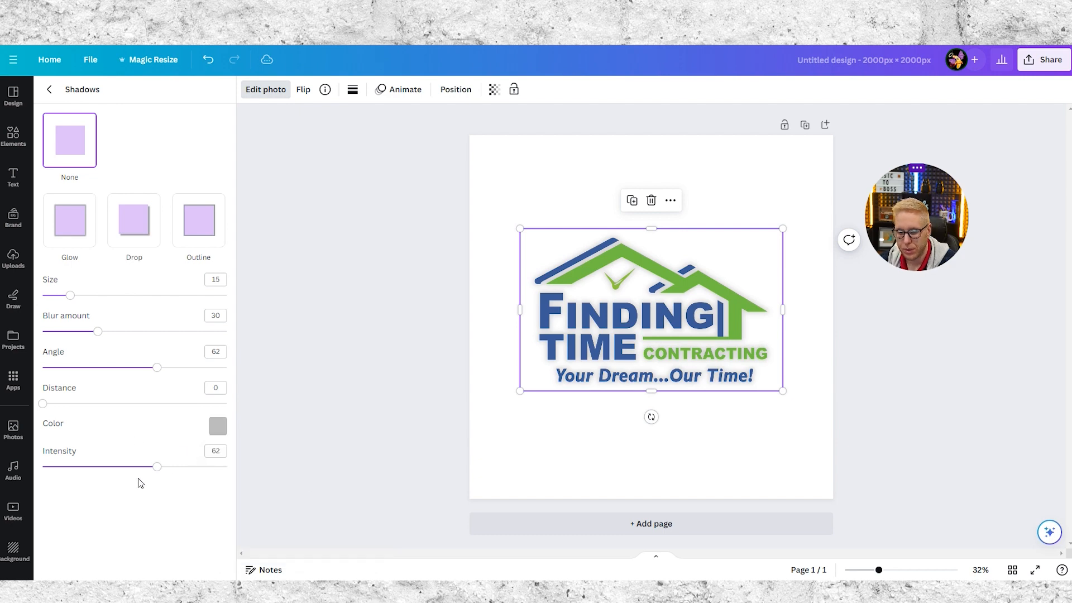
# Try different glow strengths and offsets on the logo, ending at intensity 71 and distance 54
pyautogui.moveTo(162, 474); pyautogui.dragTo(200, 469)
pyautogui.moveTo(265, 512); pyautogui.dragTo(108, 487)
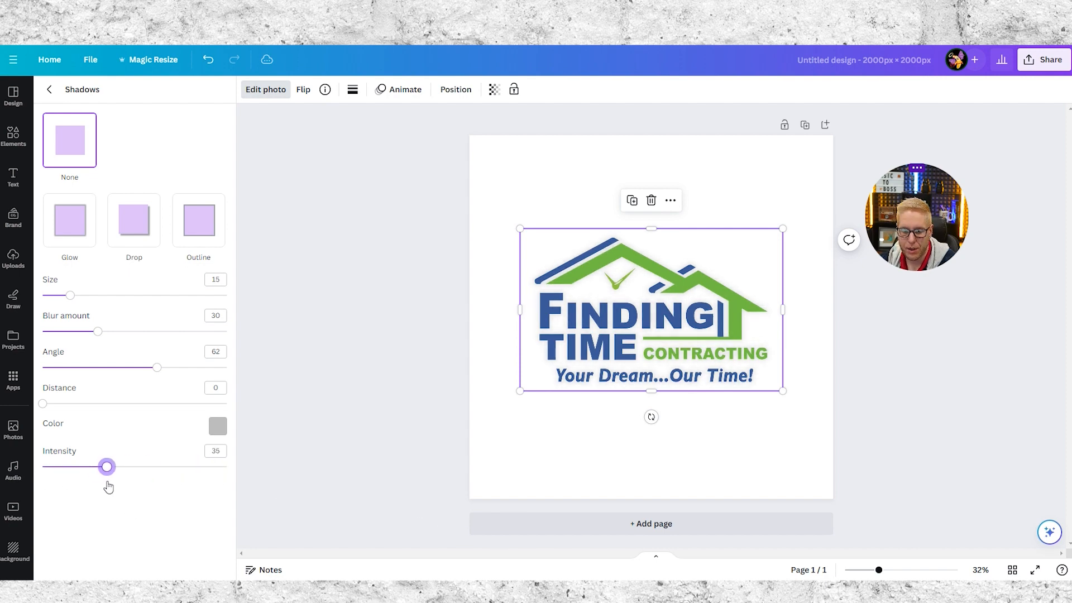
pyautogui.moveTo(46, 410); pyautogui.dragTo(315, 421)
pyautogui.moveTo(110, 466); pyautogui.dragTo(173, 485)
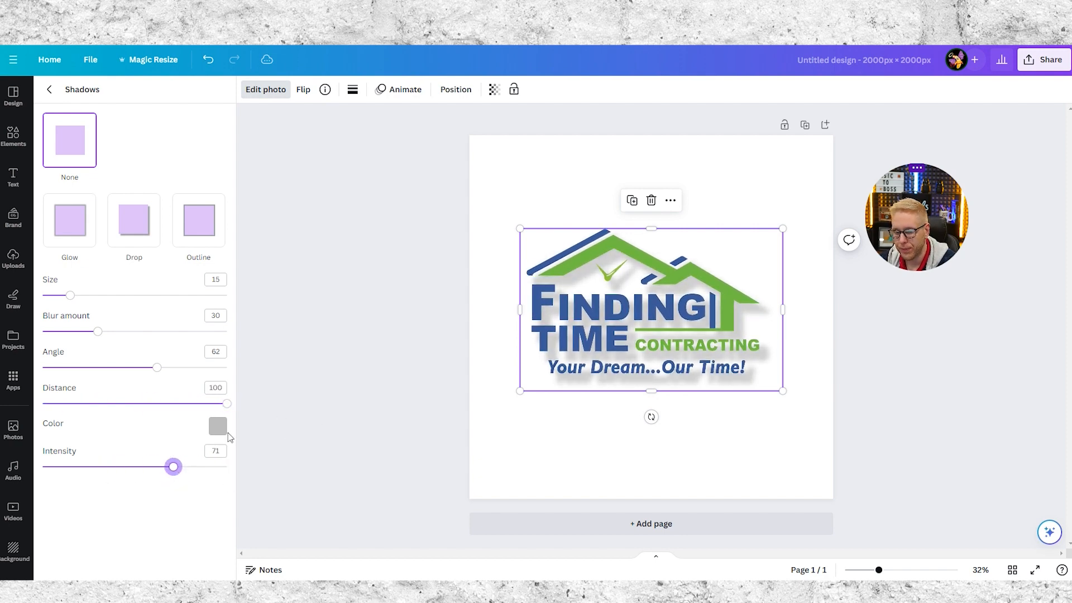
pyautogui.moveTo(228, 411); pyautogui.dragTo(143, 412)
# Try a glow size of 43, reapply the Glow preset and shrink the glow's size
pyautogui.moveTo(158, 369)
pyautogui.mouseDown()
pyautogui.moveTo(89, 369)
pyautogui.moveTo(175, 385)
pyautogui.moveTo(159, 386)
pyautogui.mouseUp()
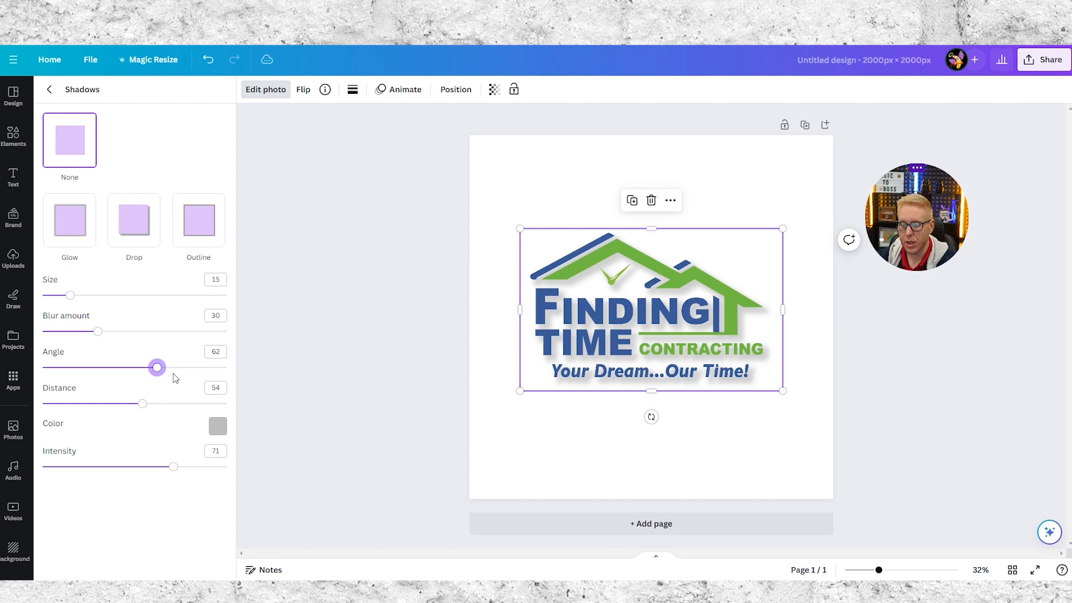
pyautogui.moveTo(97, 333)
pyautogui.mouseDown()
pyautogui.moveTo(227, 331)
pyautogui.moveTo(43, 331)
pyautogui.moveTo(97, 333)
pyautogui.mouseUp()
pyautogui.moveTo(69, 296); pyautogui.dragTo(121, 295)
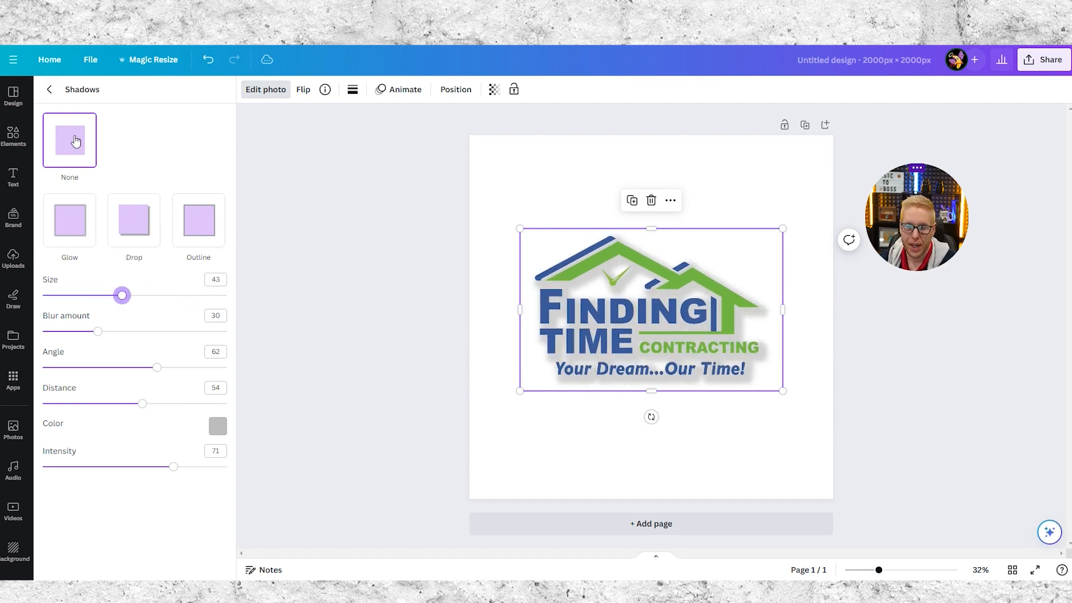
pyautogui.click(76, 246)
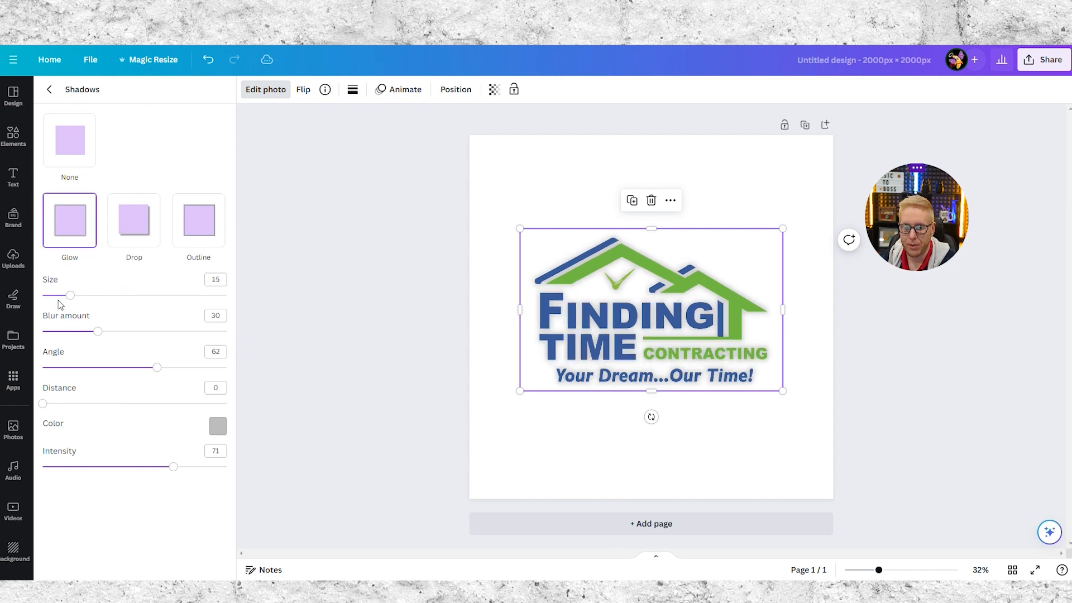
pyautogui.moveTo(70, 296); pyautogui.dragTo(44, 295)
# Switch the logo's shadow to Drop, with a blur amount of 21 and an angle of 54
pyautogui.click(133, 226)
pyautogui.moveTo(46, 333); pyautogui.dragTo(71, 342)
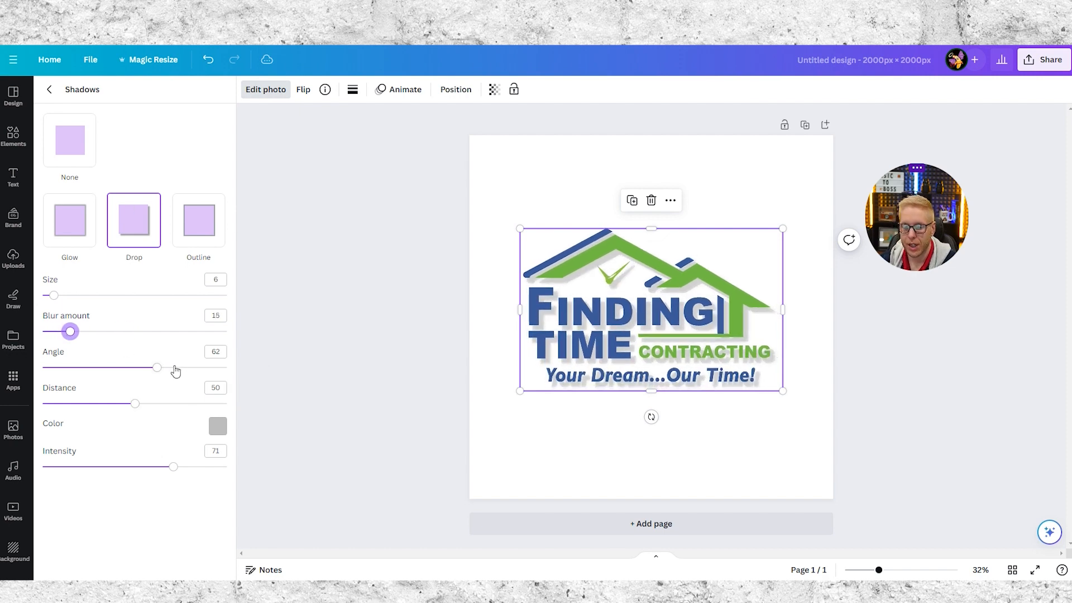
pyautogui.moveTo(156, 368)
pyautogui.mouseDown()
pyautogui.moveTo(77, 378)
pyautogui.moveTo(144, 378)
pyautogui.mouseUp()
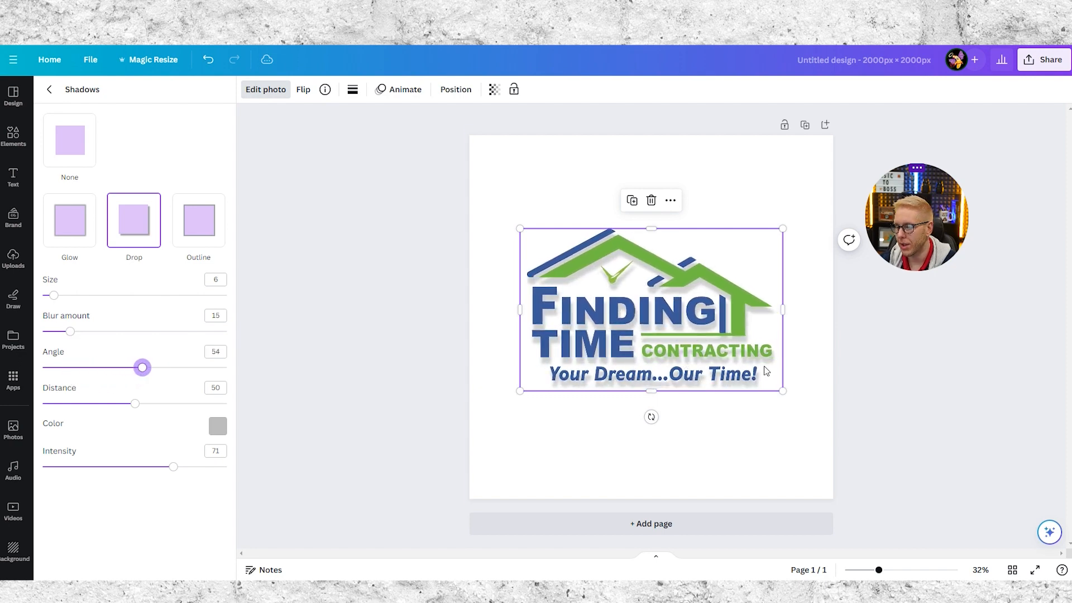
pyautogui.moveTo(75, 338)
pyautogui.mouseDown()
pyautogui.moveTo(91, 334)
pyautogui.moveTo(81, 335)
pyautogui.mouseUp()
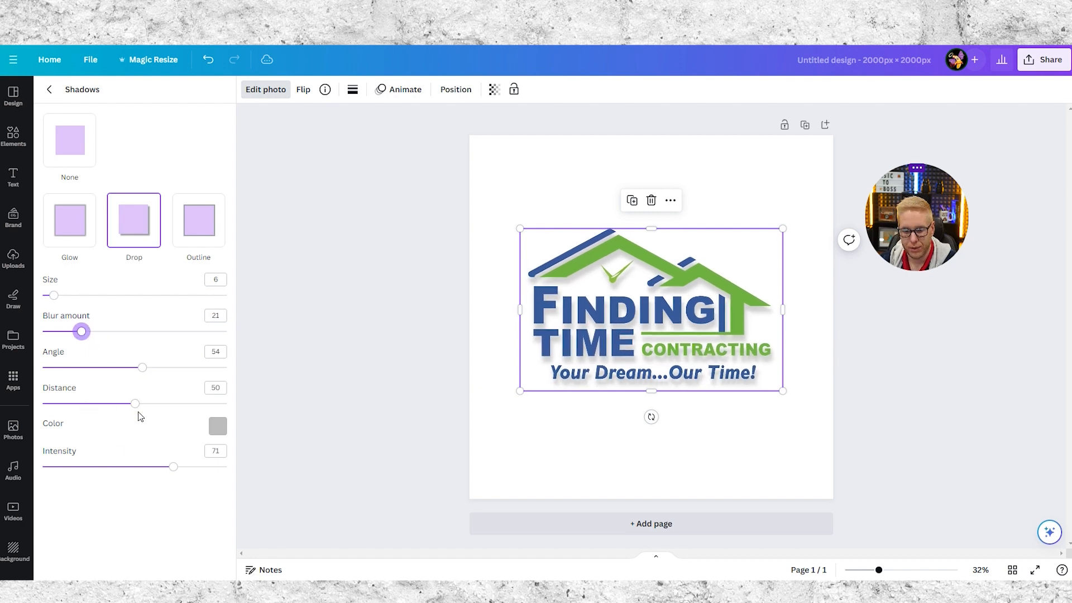
# Reduce the drop shadow's distance and intensity and finish editing the photo
pyautogui.moveTo(143, 378); pyautogui.dragTo(389, 425)
pyautogui.moveTo(250, 419); pyautogui.dragTo(118, 426)
pyautogui.moveTo(176, 472); pyautogui.dragTo(148, 487)
pyautogui.click(857, 204)
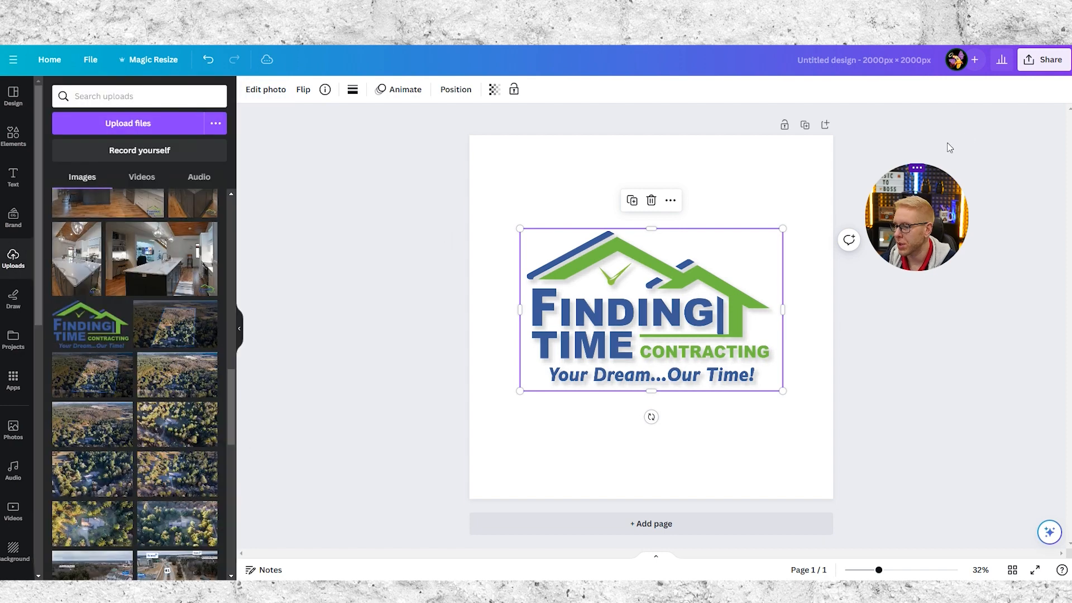
# Examine the PNG download settings, including the transparent background option, and leave them without exporting
pyautogui.moveTo(945, 219); pyautogui.dragTo(386, 183)
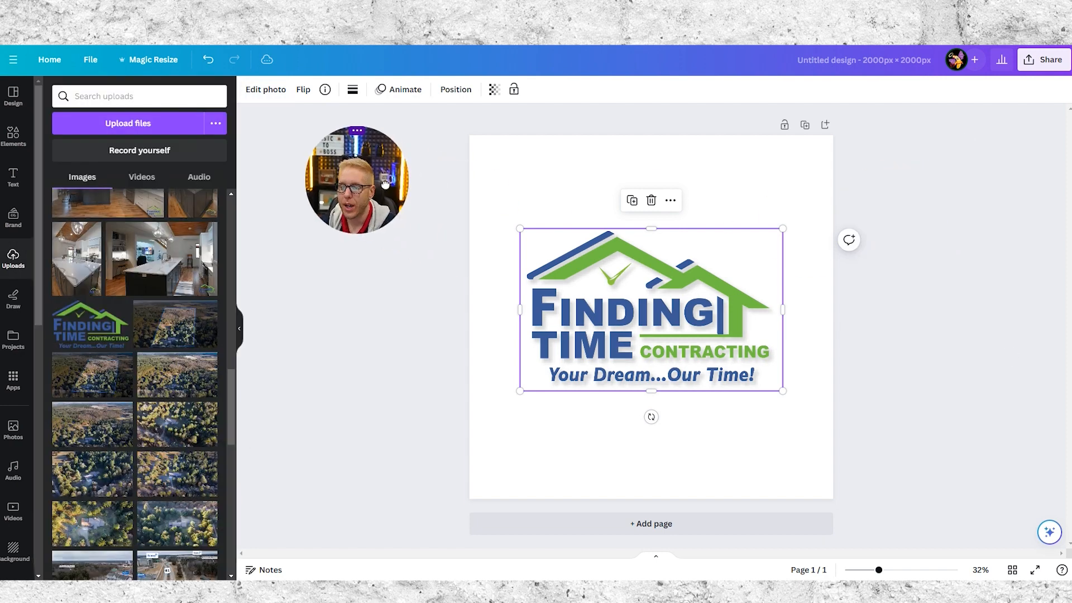
pyautogui.click(1003, 374)
pyautogui.click(1045, 60)
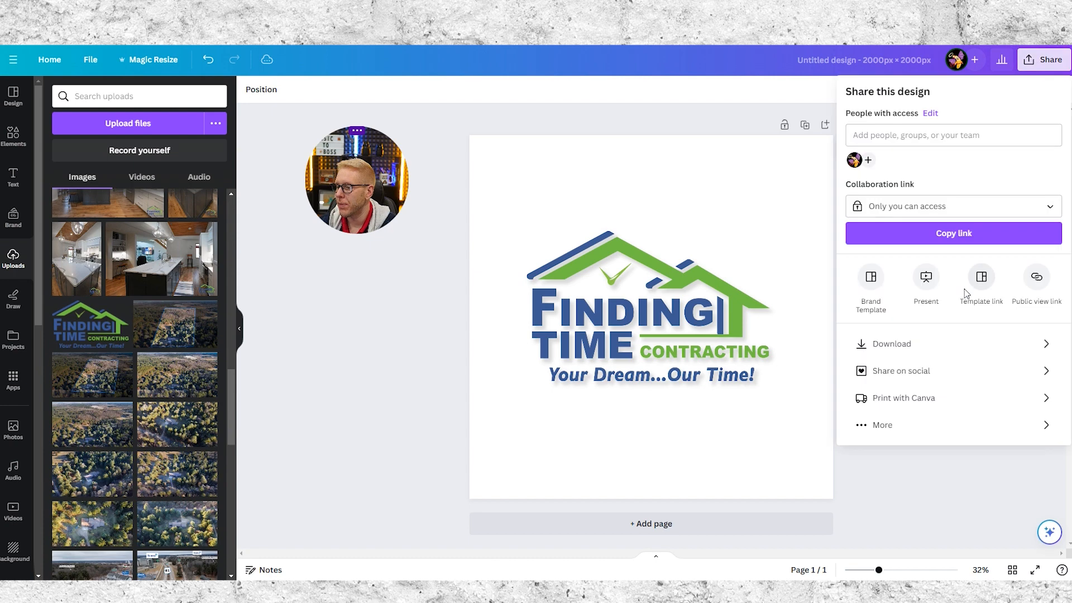
pyautogui.click(928, 347)
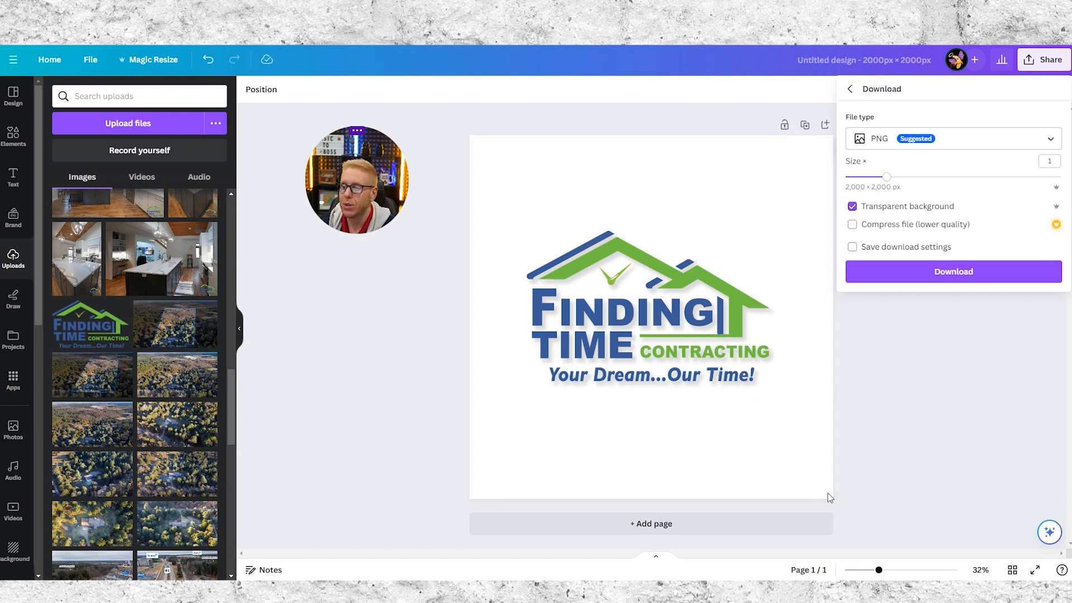
pyautogui.click(975, 423)
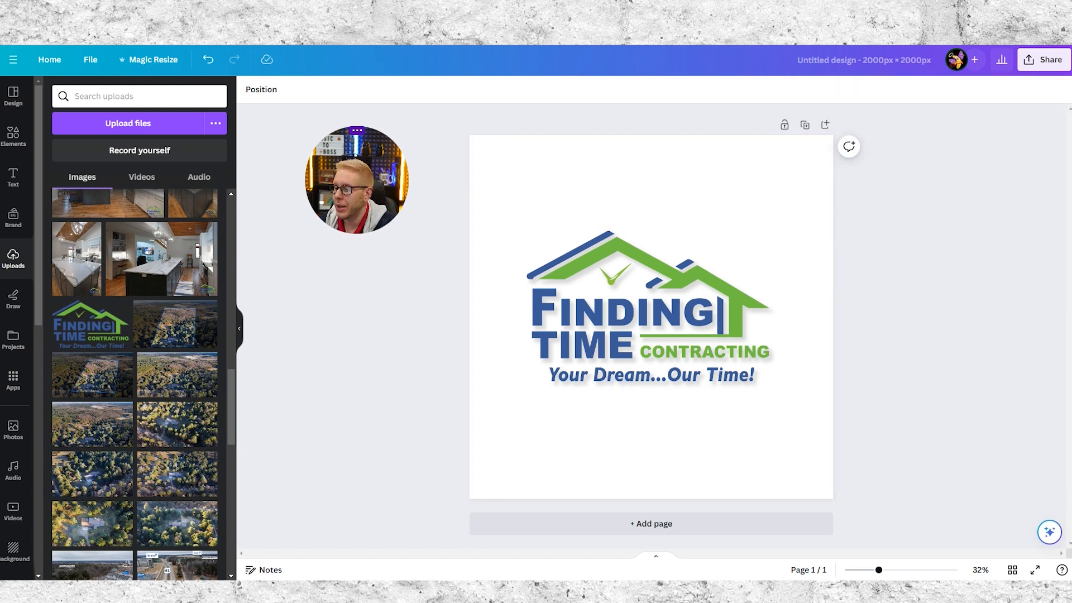
pyautogui.click(580, 386)
pyautogui.moveTo(381, 184); pyautogui.dragTo(980, 184)
pyautogui.click(921, 358)
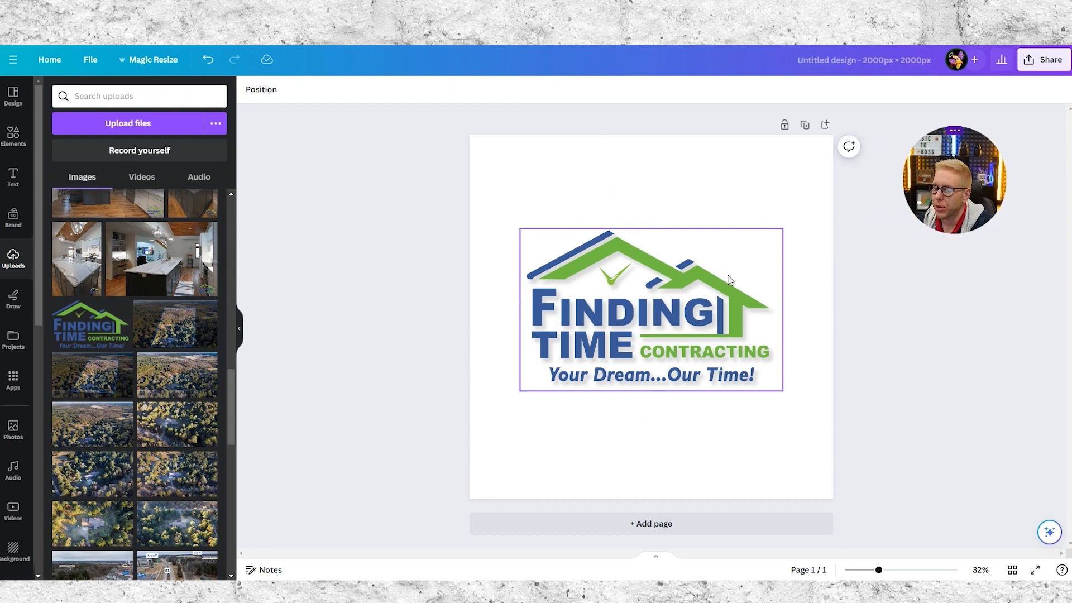
# Add the uploaded aerial photo of the house among trees and enlarge it to cover the whole page
pyautogui.click(697, 287)
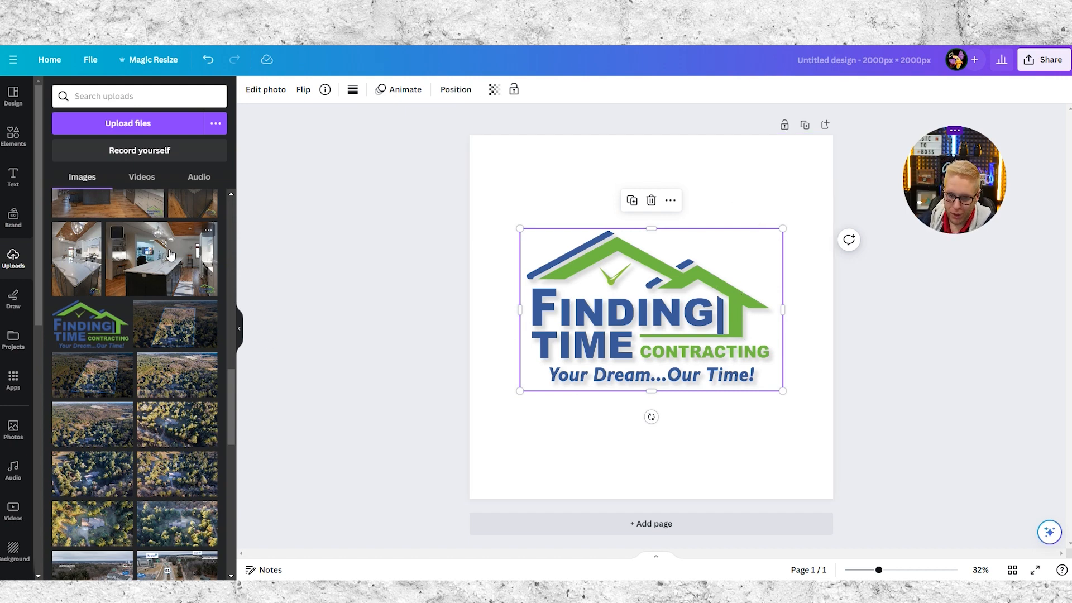
pyautogui.moveTo(206, 451); pyautogui.dragTo(703, 322)
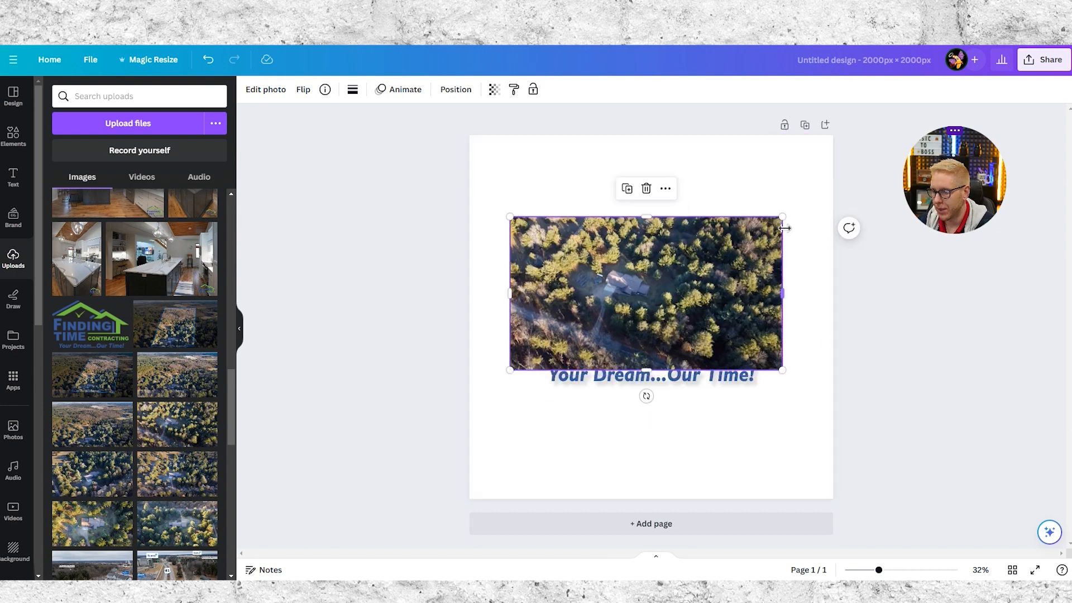
pyautogui.moveTo(785, 217); pyautogui.dragTo(934, 132)
pyautogui.moveTo(507, 372); pyautogui.dragTo(236, 525)
pyautogui.moveTo(646, 364); pyautogui.dragTo(757, 361)
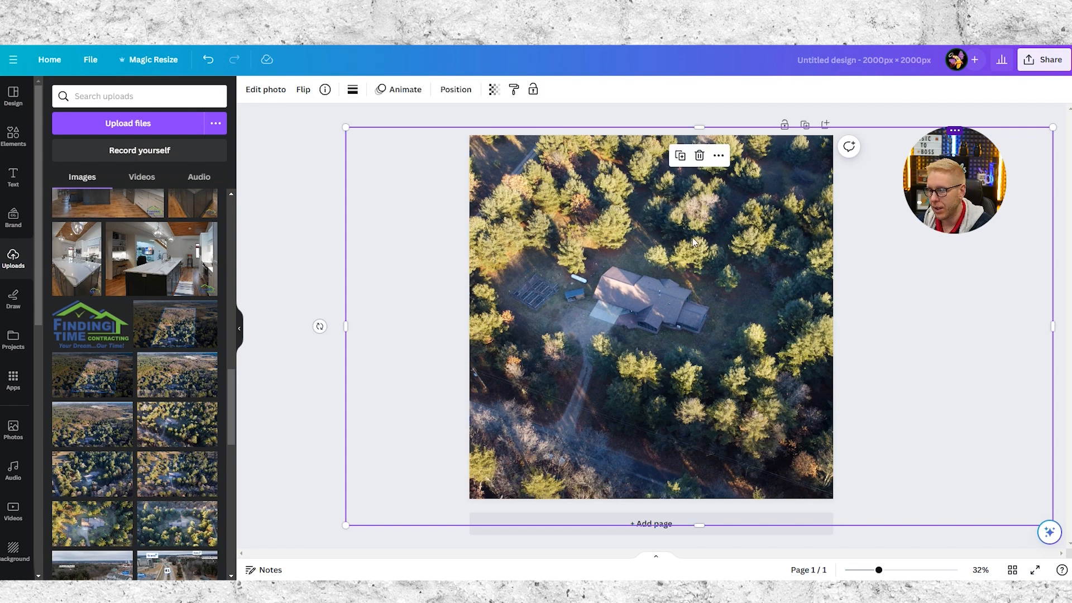
# Shift the aerial photo down to uncover the logo and look through the logo's additional options
pyautogui.moveTo(791, 230); pyautogui.dragTo(758, 563)
pyautogui.click(698, 320)
pyautogui.click(671, 203)
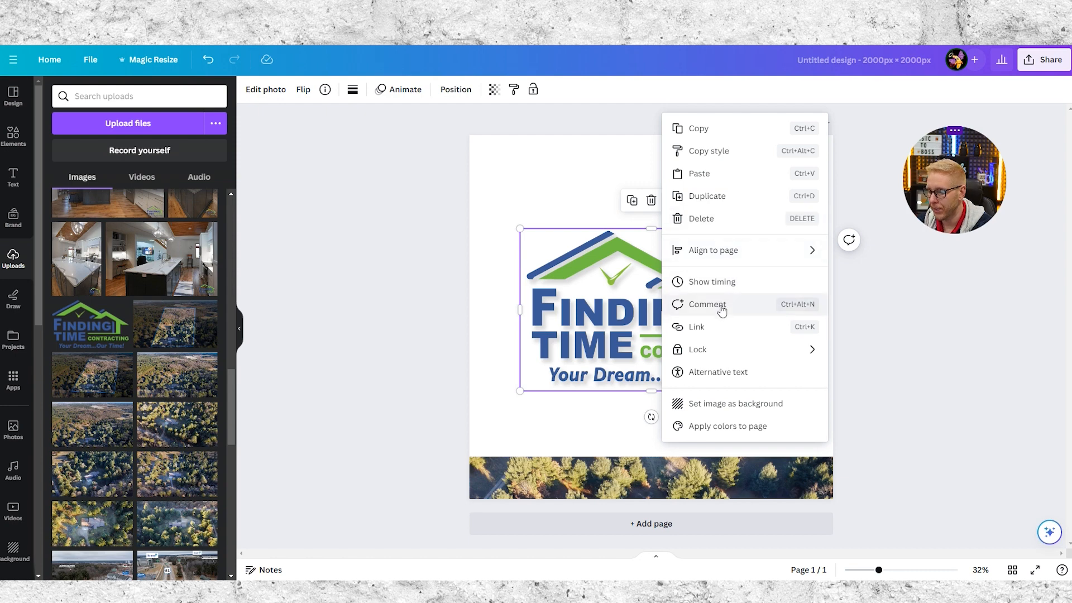
pyautogui.click(600, 240)
pyautogui.click(671, 201)
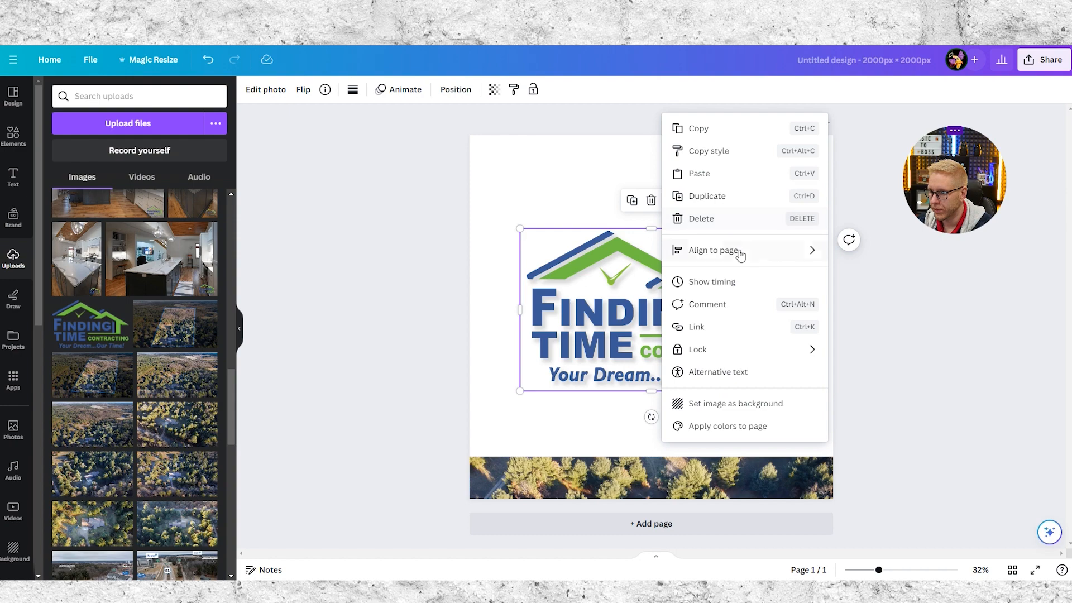
pyautogui.click(617, 273)
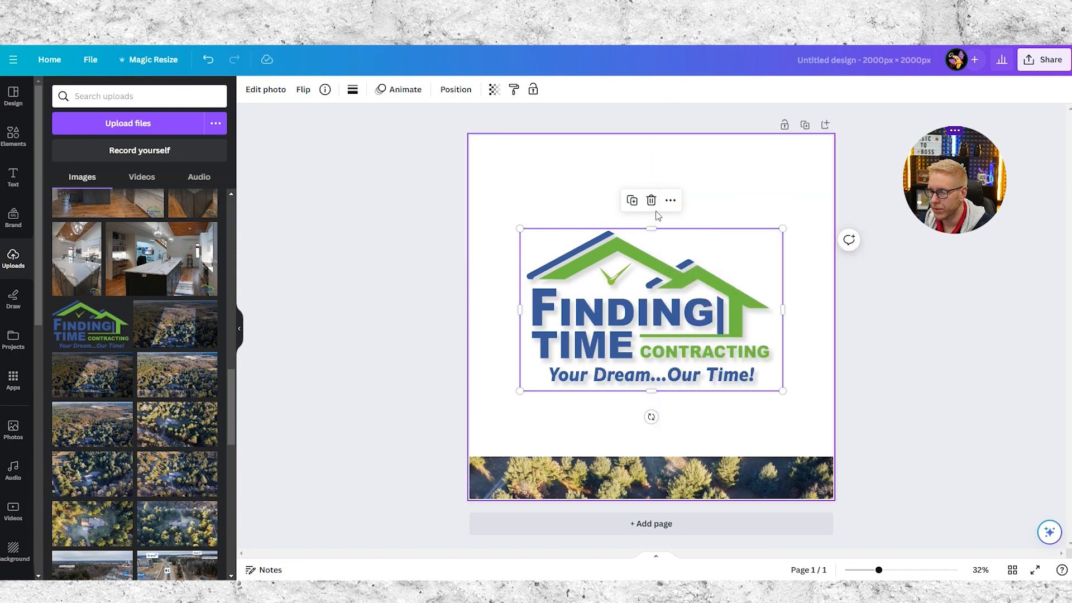
# Move the aerial photo back up, send it behind the logo, and position it to cover the whole page
pyautogui.moveTo(635, 455); pyautogui.dragTo(635, 149)
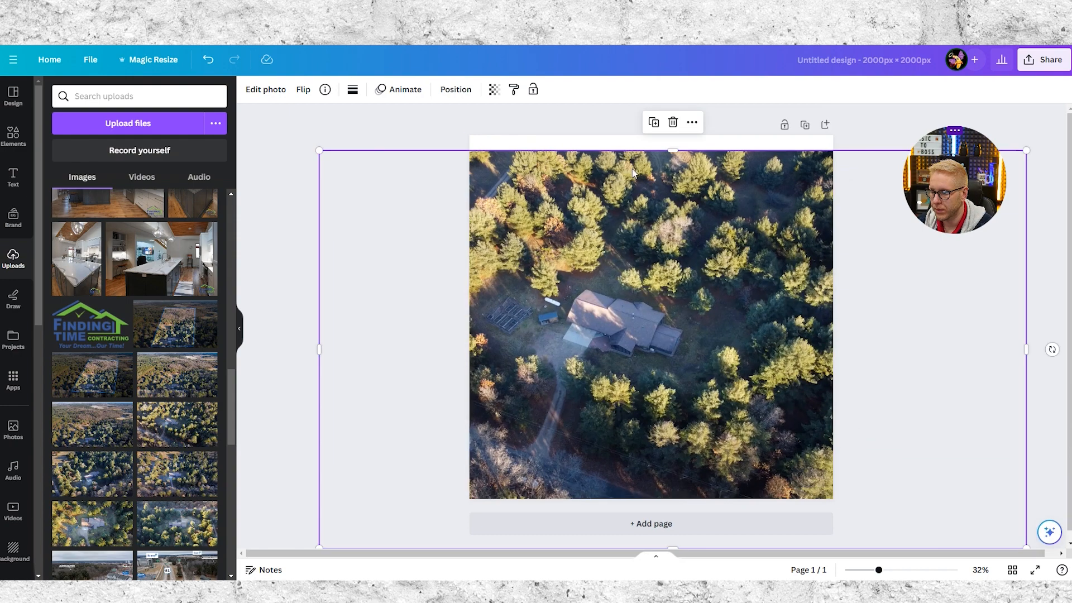
pyautogui.click(692, 122)
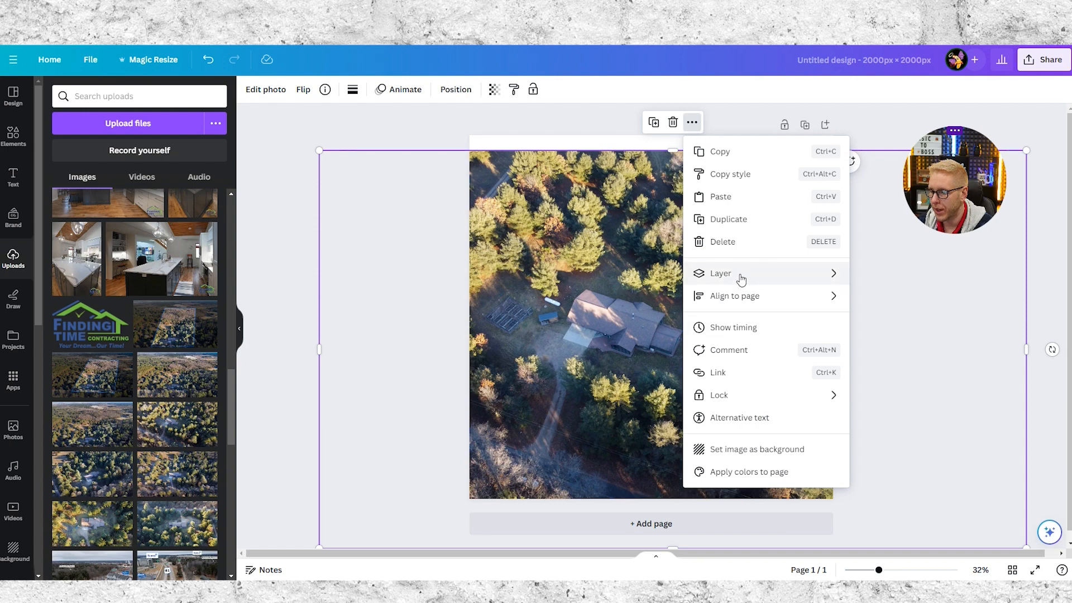
pyautogui.moveTo(740, 275)
pyautogui.click(910, 342)
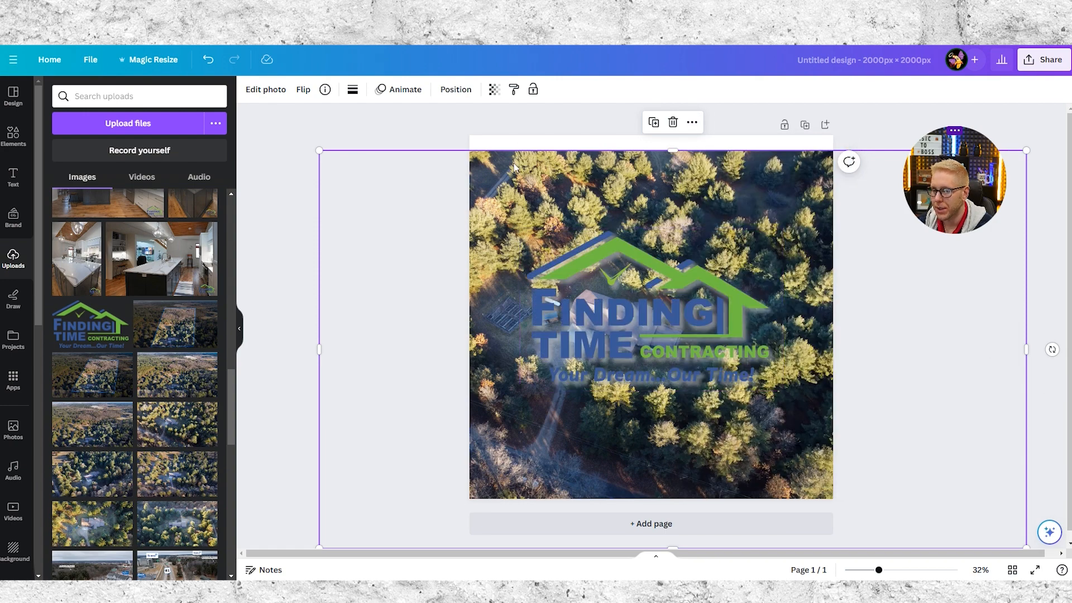
pyautogui.moveTo(515, 168); pyautogui.dragTo(507, 128)
# Enlarge the logo to nearly the full page width and centre it horizontally over the aerial photo
pyautogui.moveTo(629, 248); pyautogui.dragTo(608, 224)
pyautogui.moveTo(774, 370); pyautogui.dragTo(797, 382)
pyautogui.moveTo(510, 207); pyautogui.dragTo(472, 173)
pyautogui.moveTo(687, 307); pyautogui.dragTo(704, 313)
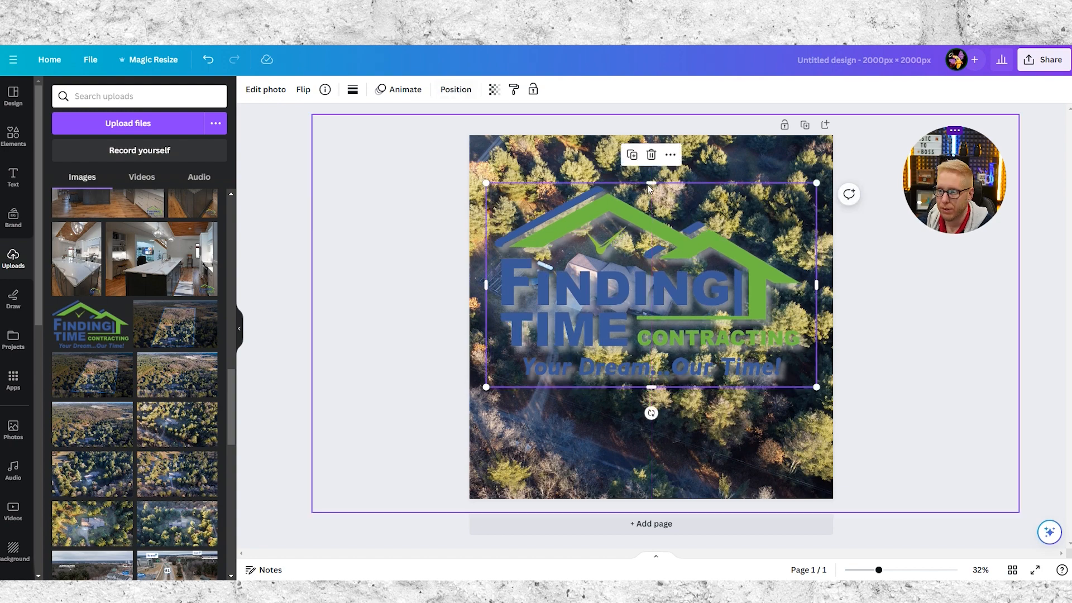
# Lower the large logo's transparency value so it shows as a faint watermark over the aerial photo
pyautogui.click(494, 90)
pyautogui.moveTo(445, 140); pyautogui.dragTo(415, 139)
pyautogui.click(328, 264)
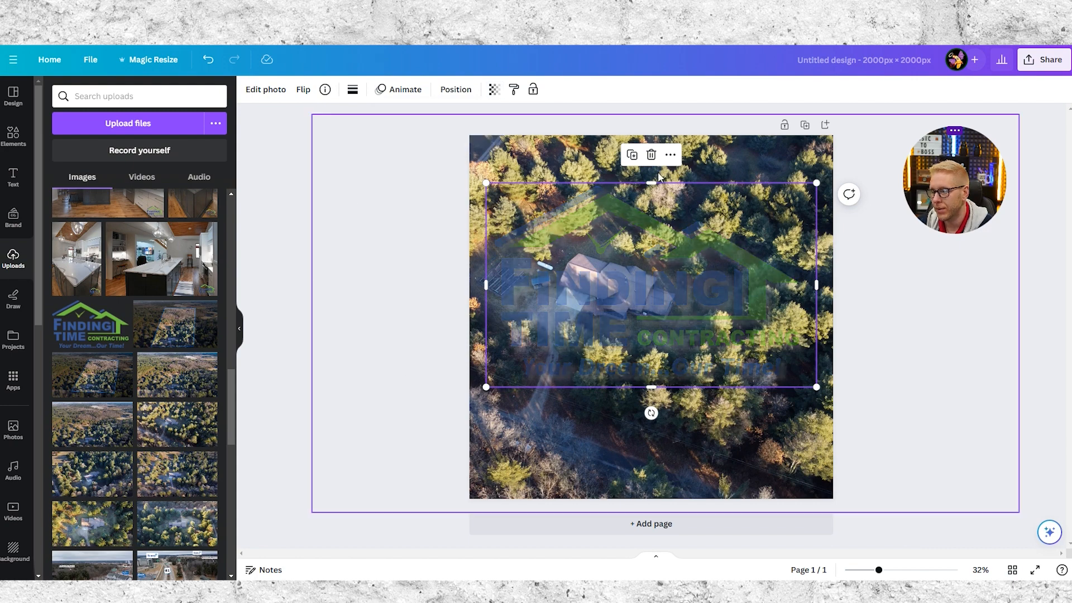
# Shrink the faded logo to a small watermark and place it in the lower-right corner of the aerial photo
pyautogui.moveTo(494, 187); pyautogui.dragTo(678, 300)
pyautogui.moveTo(742, 319); pyautogui.dragTo(757, 424)
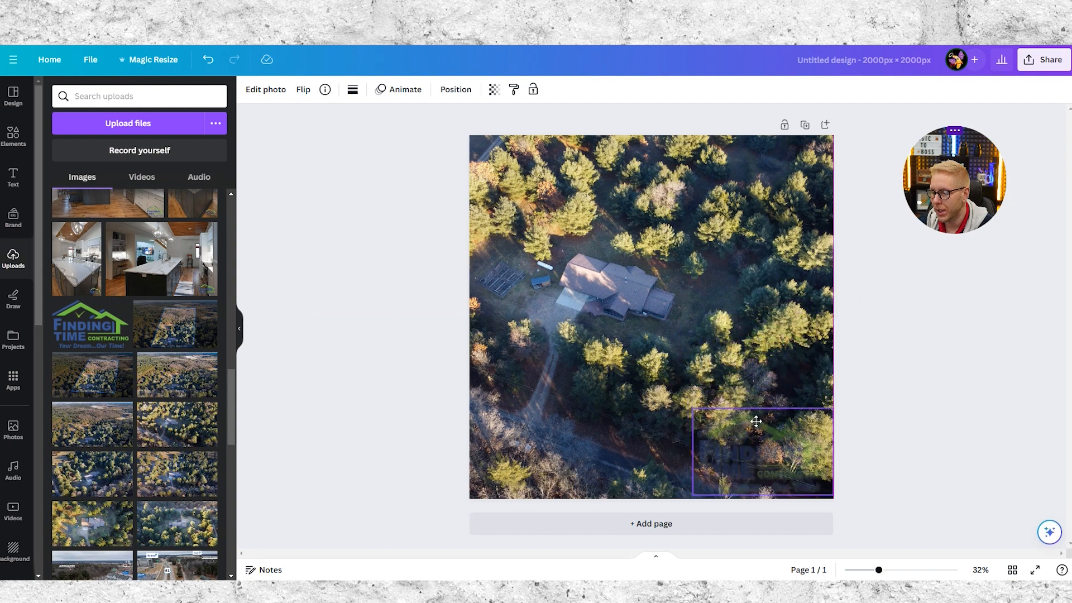
pyautogui.moveTo(693, 405); pyautogui.dragTo(743, 436)
pyautogui.moveTo(788, 463); pyautogui.dragTo(784, 462)
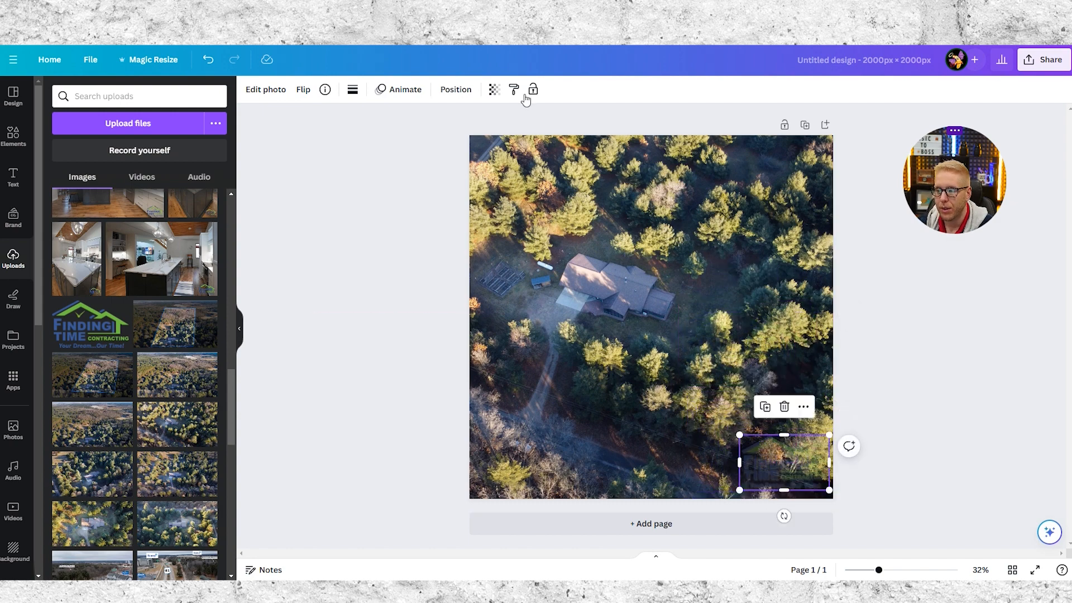
# Set the small corner logo's transparency to 27
pyautogui.click(494, 89)
pyautogui.moveTo(431, 136); pyautogui.dragTo(417, 156)
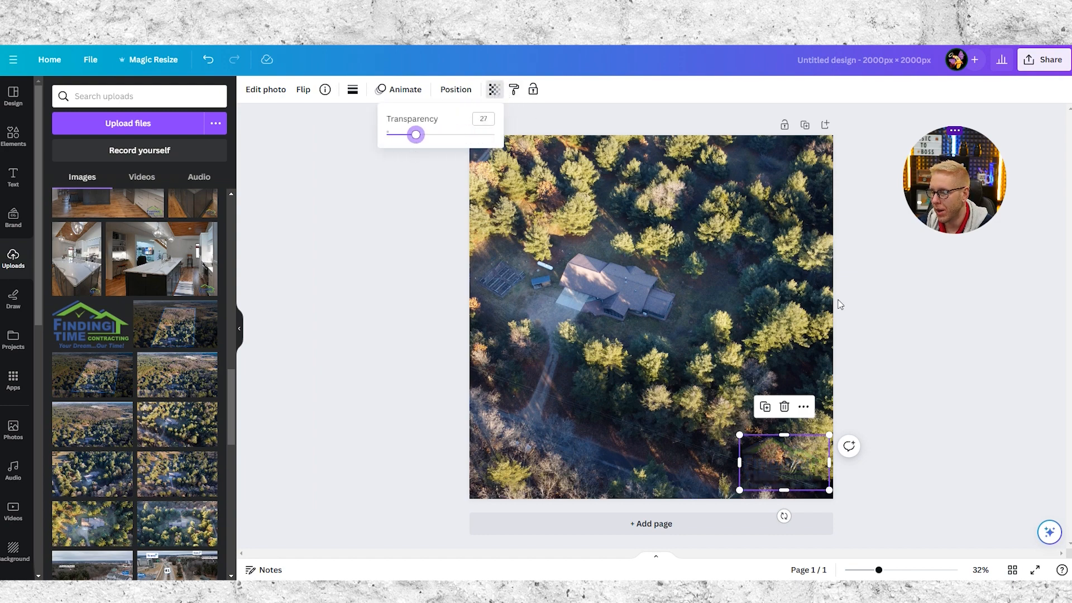
pyautogui.click(313, 270)
# Move the small logo to the middle of the page and delete the aerial photo
pyautogui.moveTo(776, 469); pyautogui.dragTo(643, 314)
pyautogui.click(765, 299)
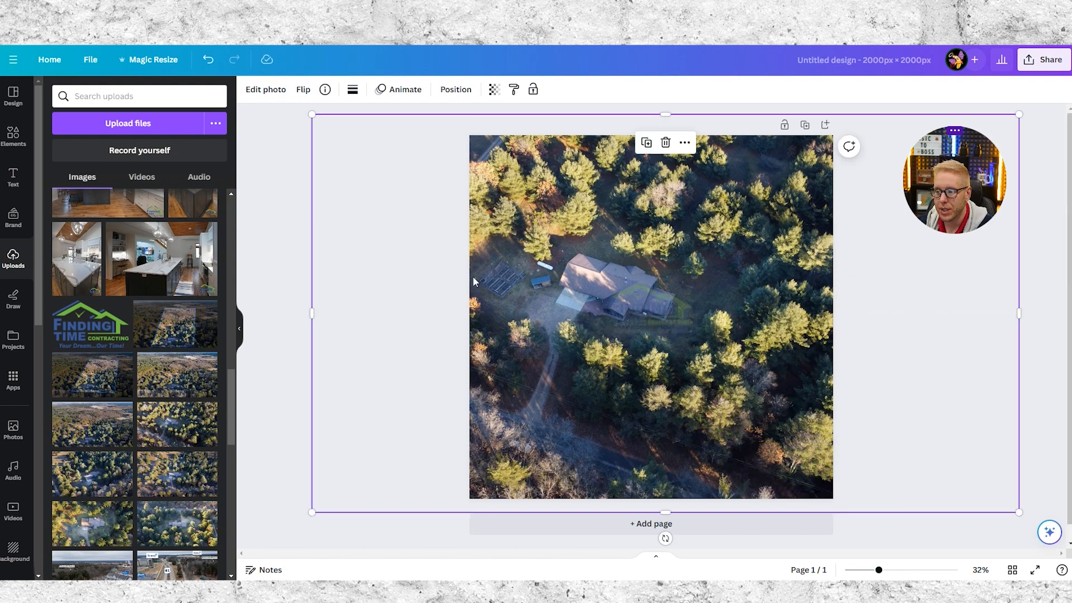
pyautogui.press('Delete')
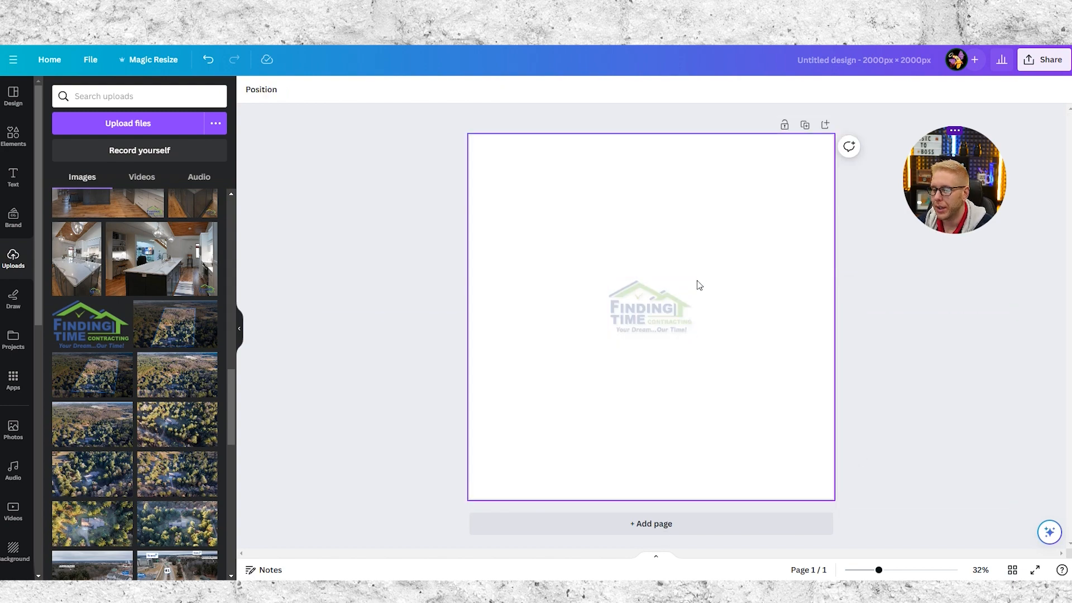
# Enlarge the faded logo to over a third of the page width and position it near the middle of the blank page
pyautogui.click(681, 302)
pyautogui.moveTo(700, 282); pyautogui.dragTo(755, 251)
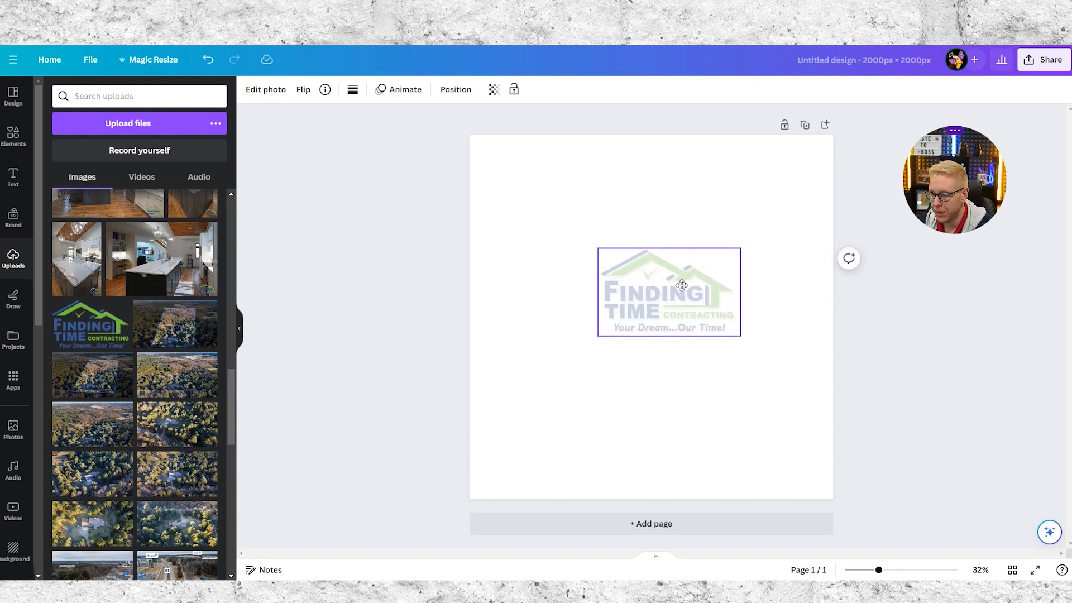
pyautogui.click(851, 265)
pyautogui.click(888, 321)
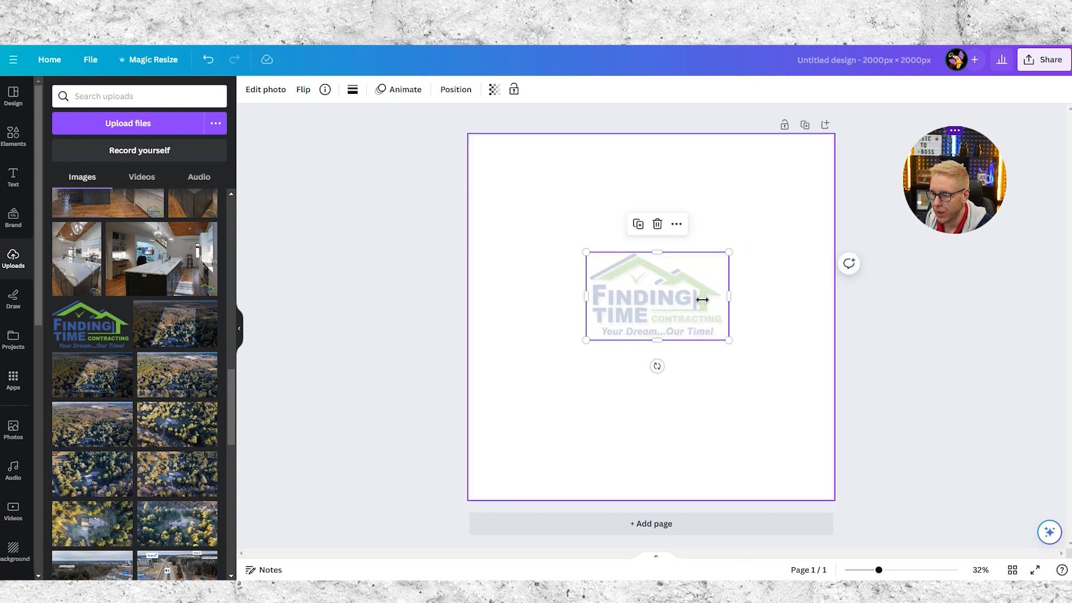
# Set the enlarged logo's transparency to 31 and deselect it
pyautogui.click(494, 90)
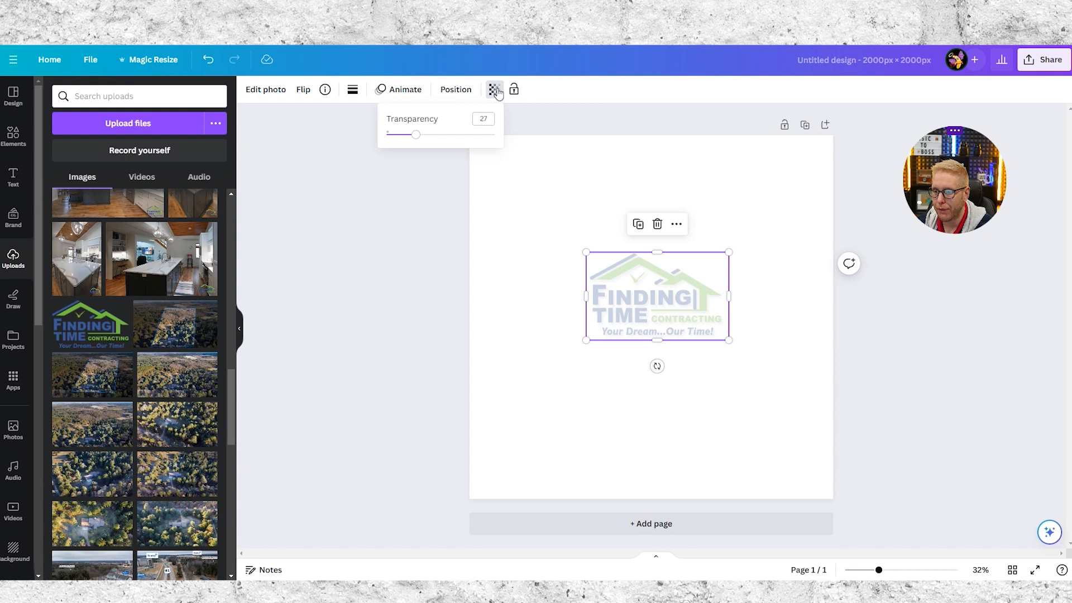
pyautogui.moveTo(419, 138)
pyautogui.mouseDown()
pyautogui.moveTo(386, 134)
pyautogui.moveTo(419, 136)
pyautogui.mouseUp()
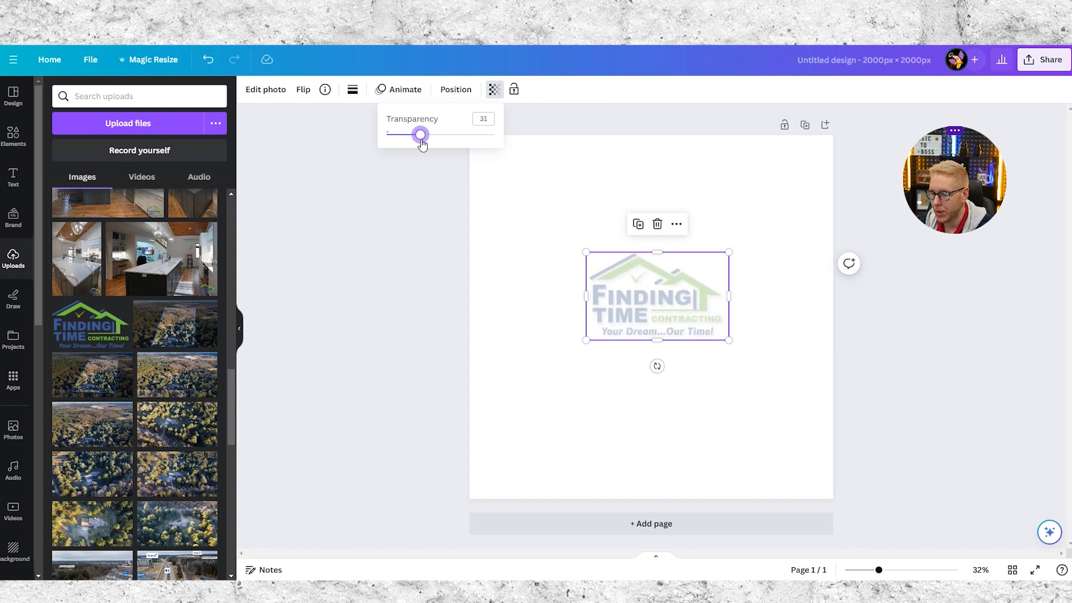
pyautogui.click(545, 287)
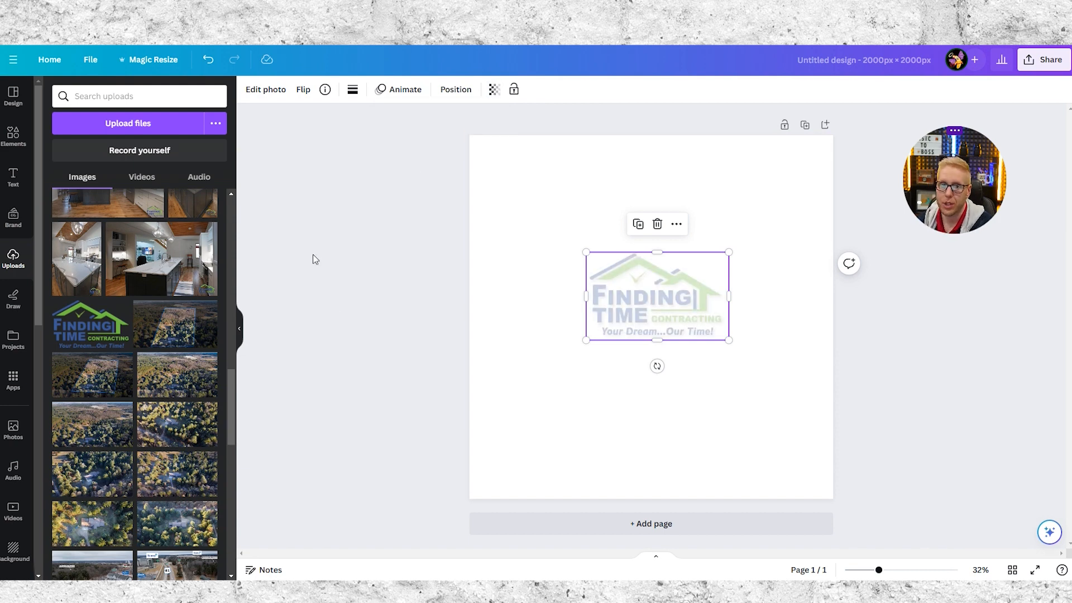
pyautogui.click(1015, 350)
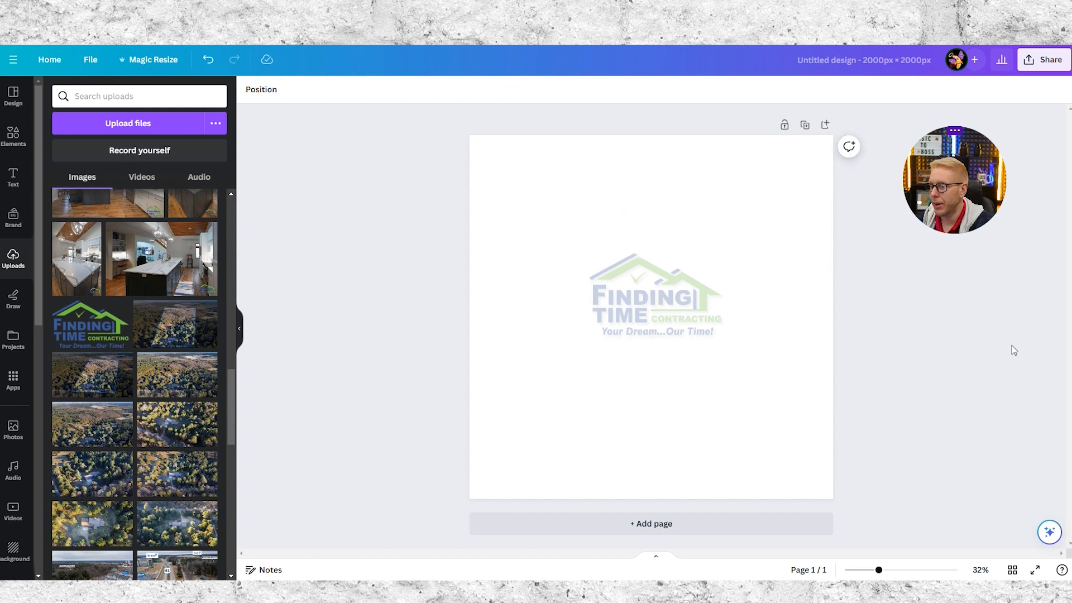
# Review the PNG download settings with the transparent background option, and close them without exporting
pyautogui.click(1042, 60)
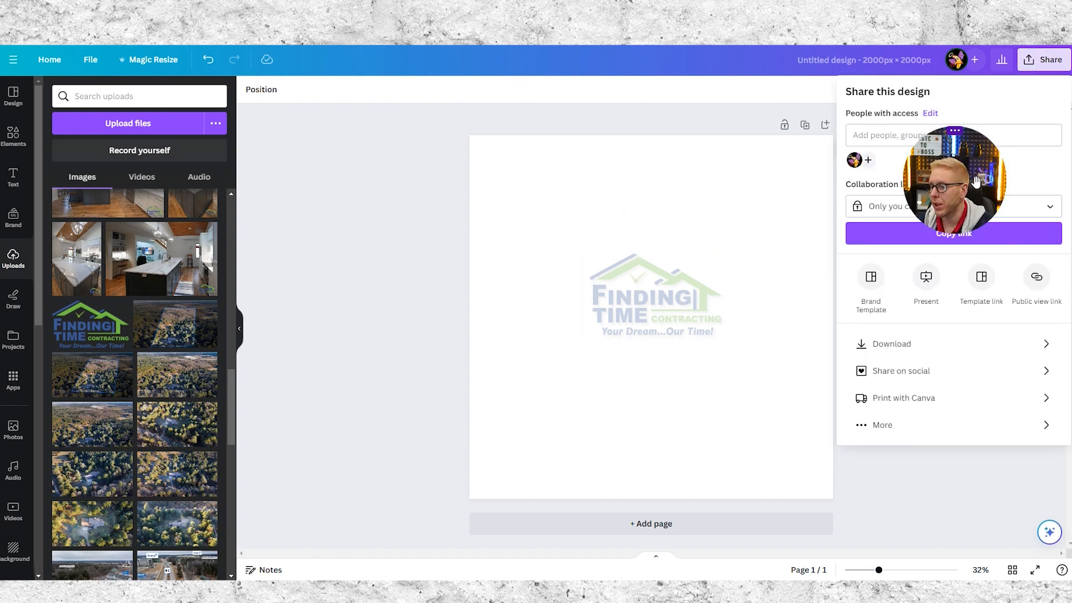
pyautogui.click(892, 343)
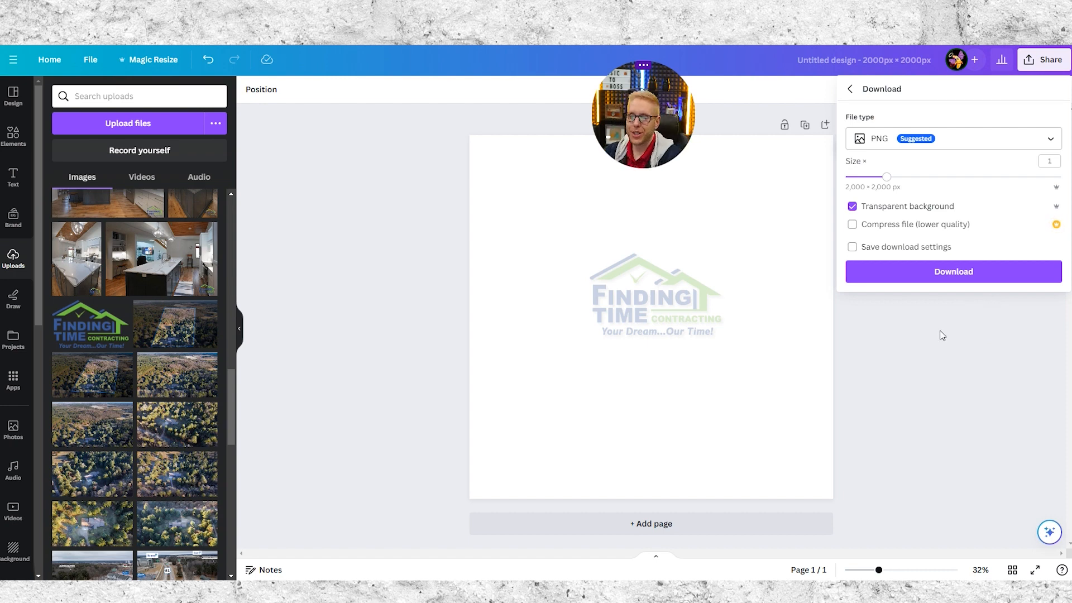
pyautogui.click(964, 350)
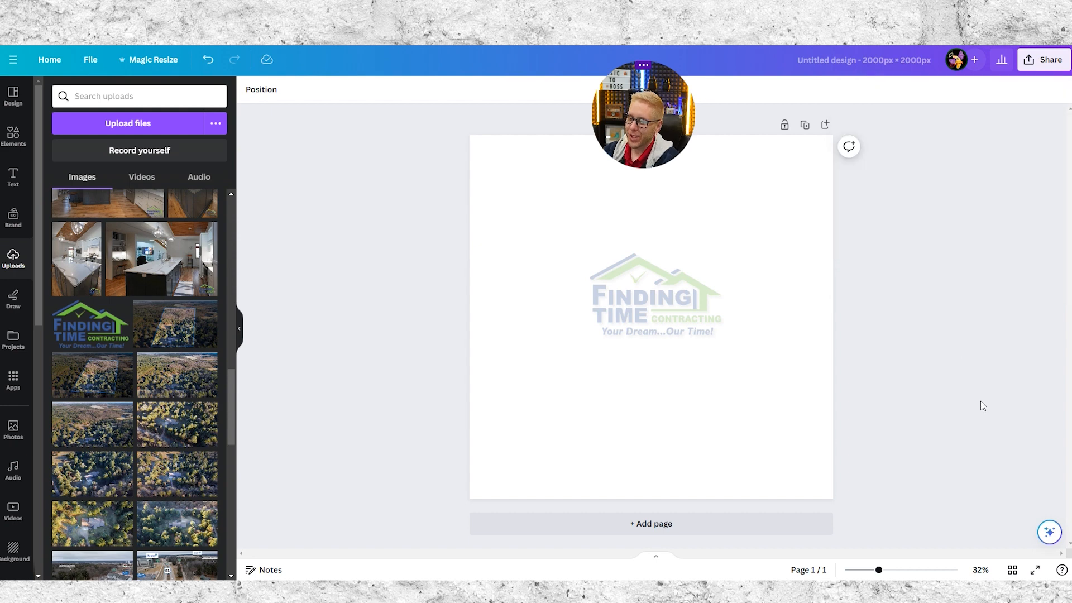